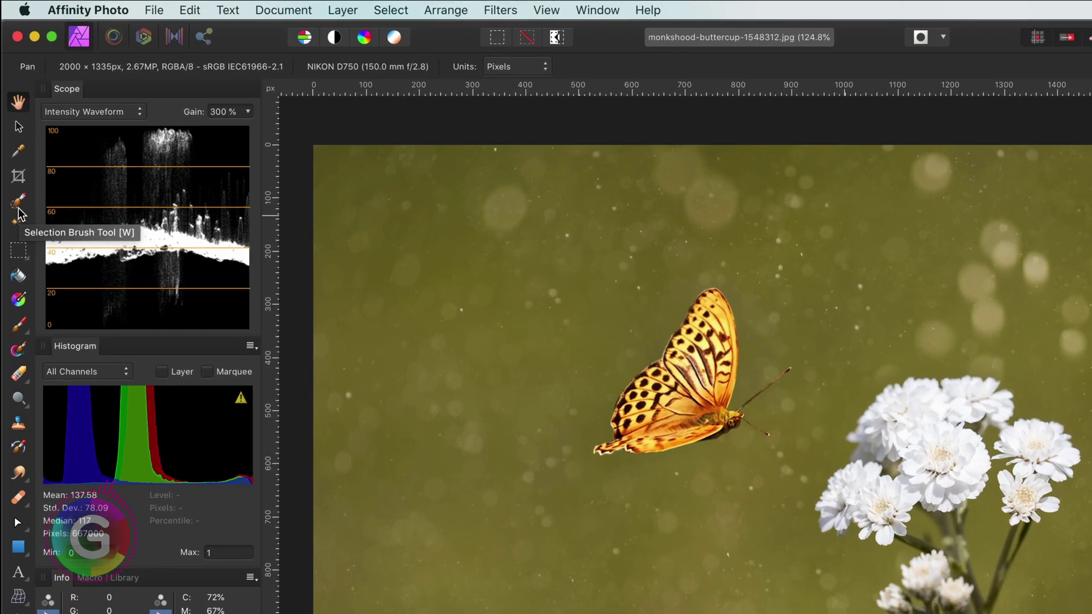
Step: Paint a Selection Brush selection over the butterfly, then refine both wing edges with a smaller brush
{"action": "left_click", "coordinate": [18, 202]}
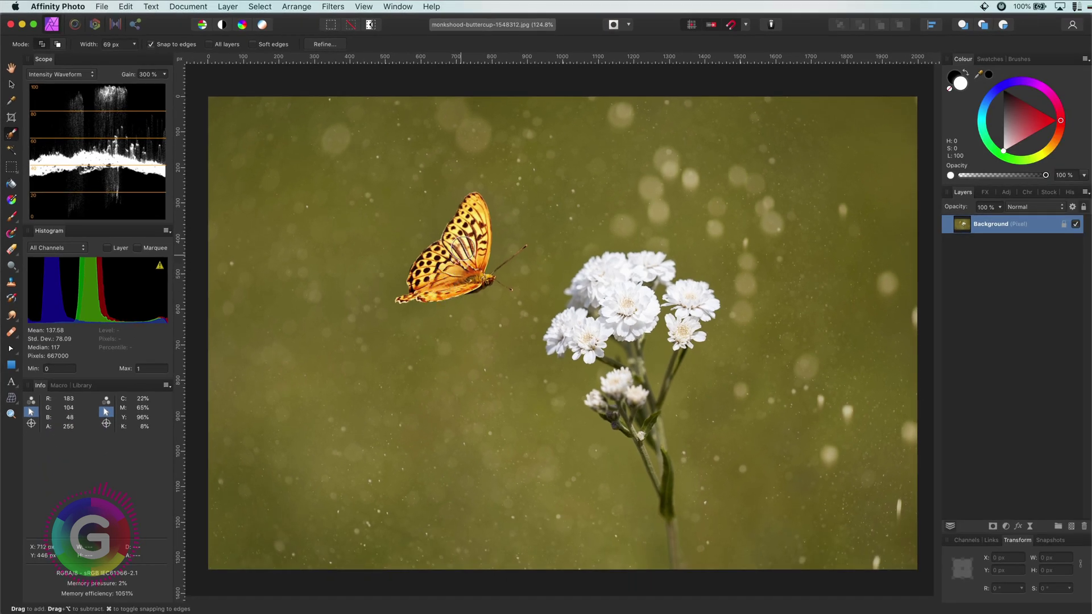
{"action": "left_click_drag", "start_coordinate": [432, 278], "coordinate": [439, 287]}
{"action": "scroll", "coordinate": [440, 288], "scroll_direction": "up", "scroll_amount": 3}
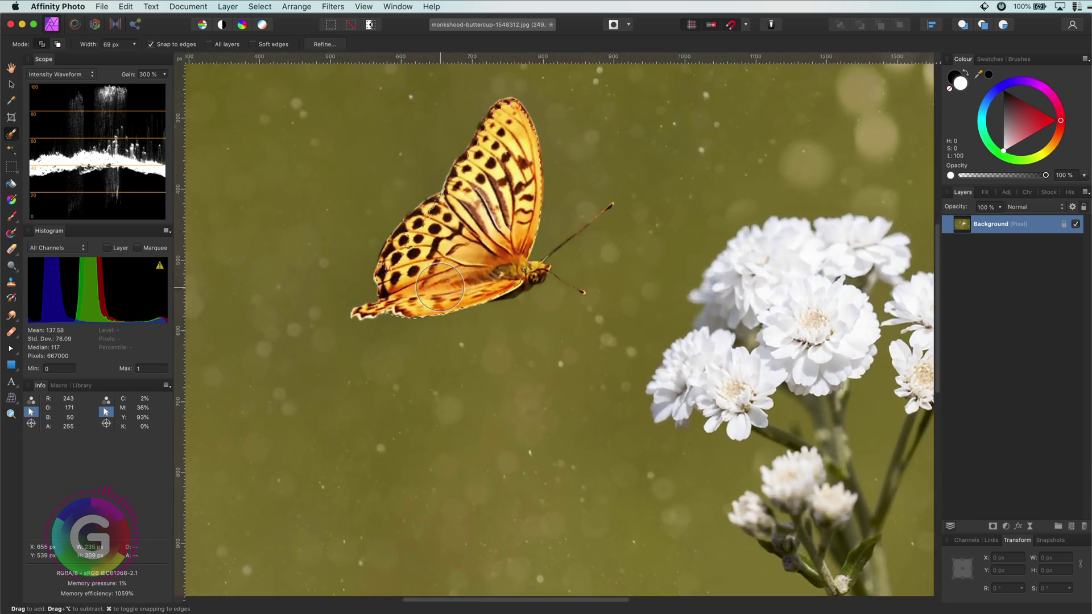
{"action": "scroll", "coordinate": [439, 287], "scroll_direction": "up", "scroll_amount": 3}
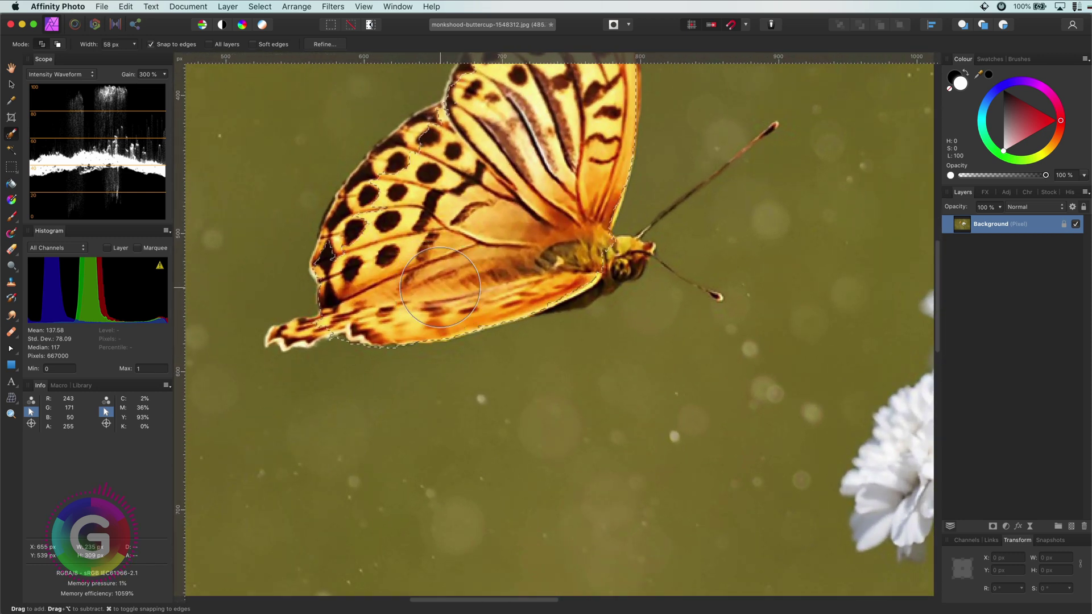
{"action": "key", "text": "bracketleft"}
{"action": "key", "text": "bracketleft"}
{"action": "mouse_move", "coordinate": [277, 335]}
{"action": "left_mouse_down"}
{"action": "mouse_move", "coordinate": [324, 313]}
{"action": "mouse_move", "coordinate": [341, 232]}
{"action": "mouse_move", "coordinate": [326, 256]}
{"action": "mouse_move", "coordinate": [355, 195]}
{"action": "mouse_move", "coordinate": [447, 113]}
{"action": "left_mouse_up"}
{"action": "scroll", "coordinate": [447, 113], "scroll_direction": "up", "scroll_amount": 5}
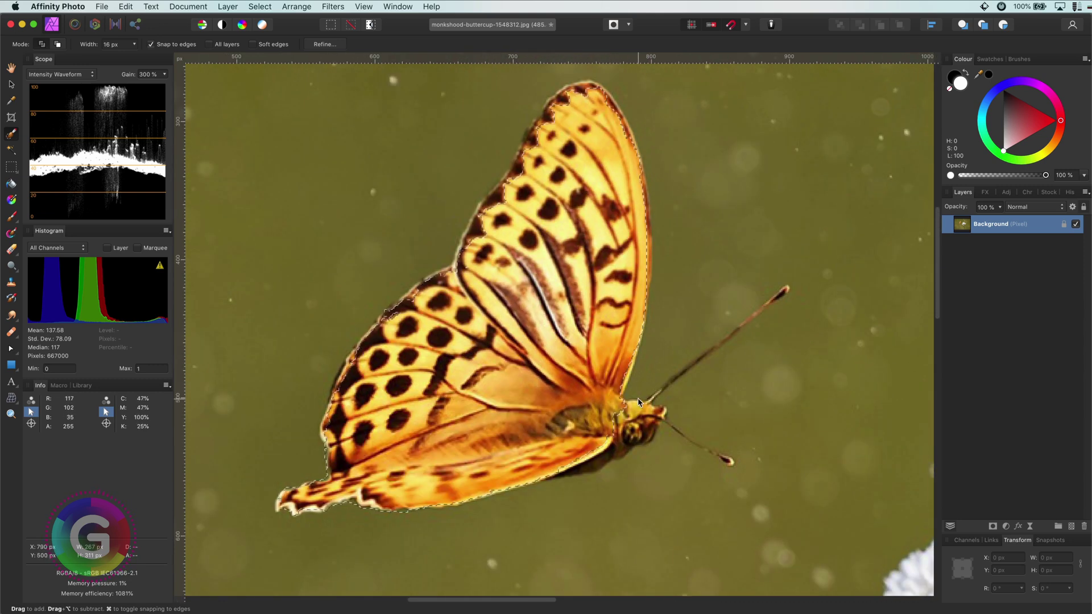
{"action": "mouse_move", "coordinate": [589, 439]}
{"action": "left_mouse_down"}
{"action": "mouse_move", "coordinate": [620, 415]}
{"action": "mouse_move", "coordinate": [626, 175]}
{"action": "mouse_move", "coordinate": [596, 99]}
{"action": "left_mouse_up"}
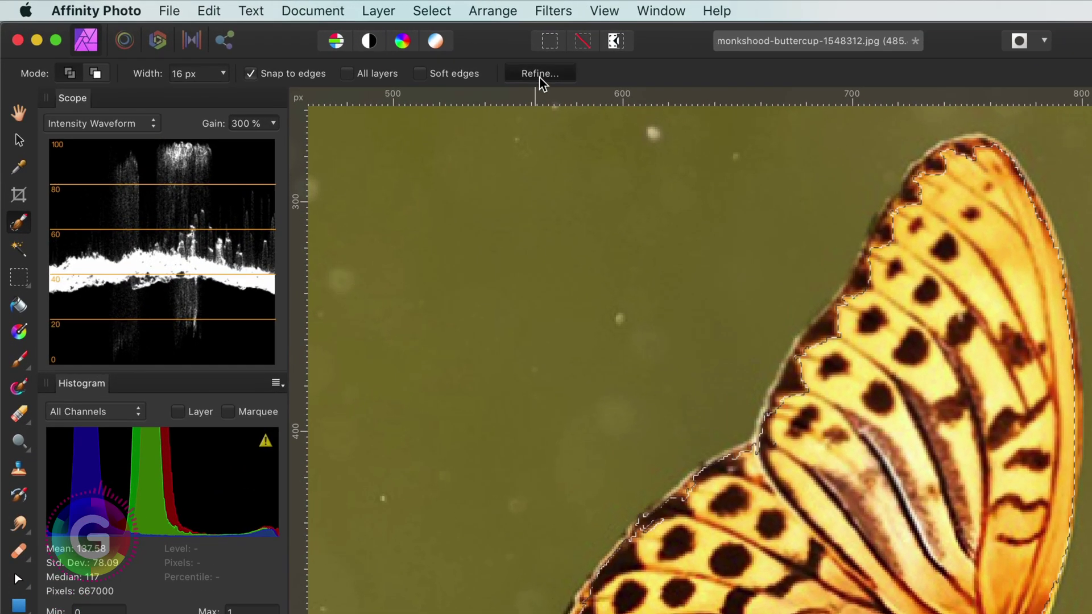
Step: In Refine Selection, brush along both antennae and the wing edges with a small brush
{"action": "left_click", "coordinate": [324, 44]}
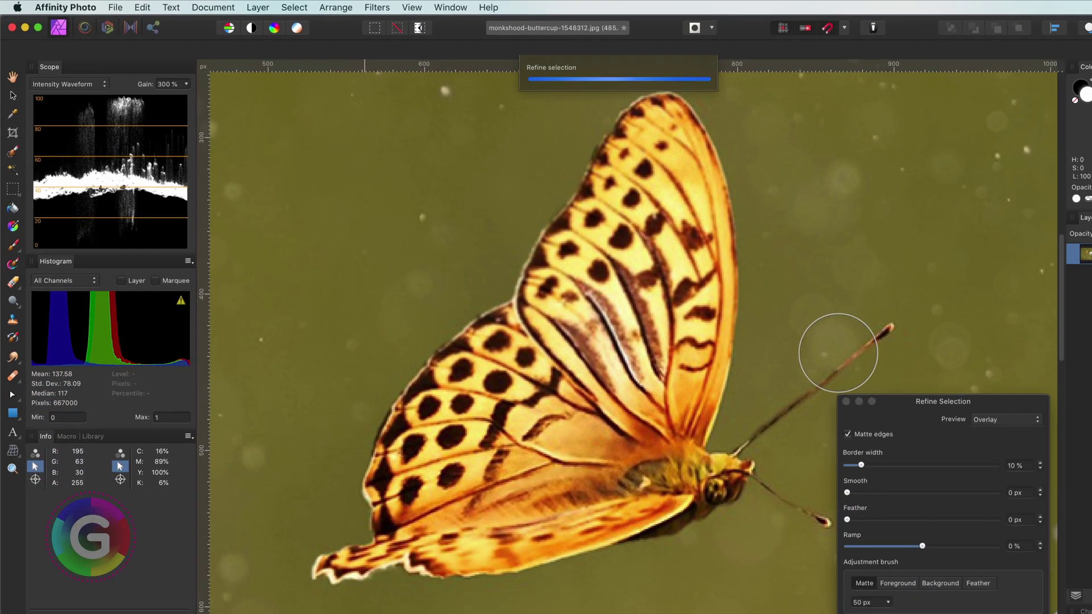
{"action": "key", "text": "bracketleft"}
{"action": "key", "text": "bracketleft"}
{"action": "key", "text": "bracketleft"}
{"action": "key", "text": "bracketleft"}
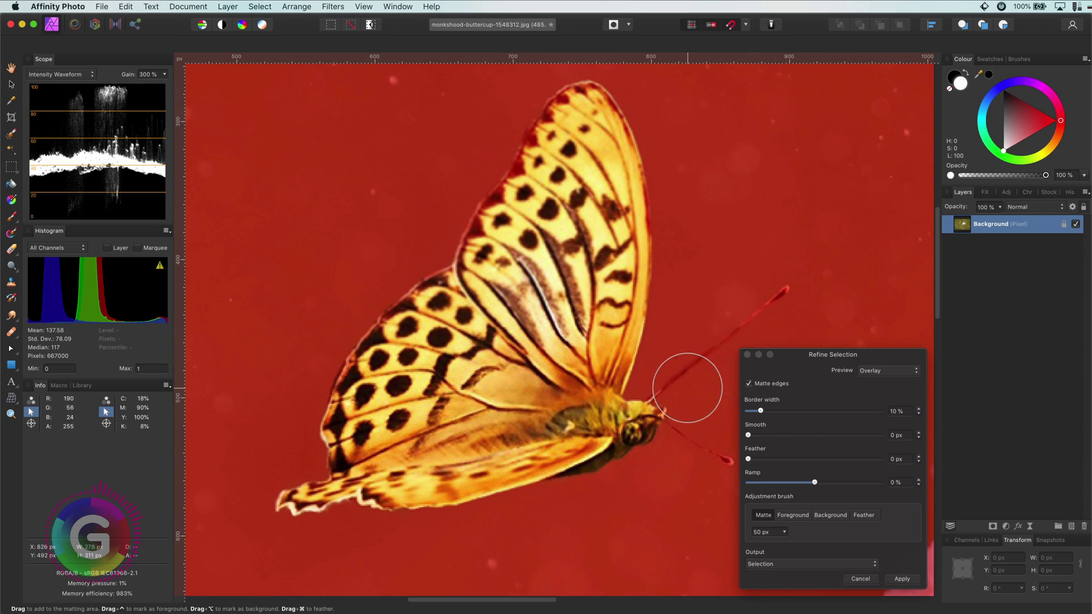
{"action": "mouse_move", "coordinate": [783, 291]}
{"action": "left_mouse_down"}
{"action": "mouse_move", "coordinate": [683, 370]}
{"action": "mouse_move", "coordinate": [664, 422]}
{"action": "mouse_move", "coordinate": [727, 458]}
{"action": "left_mouse_up"}
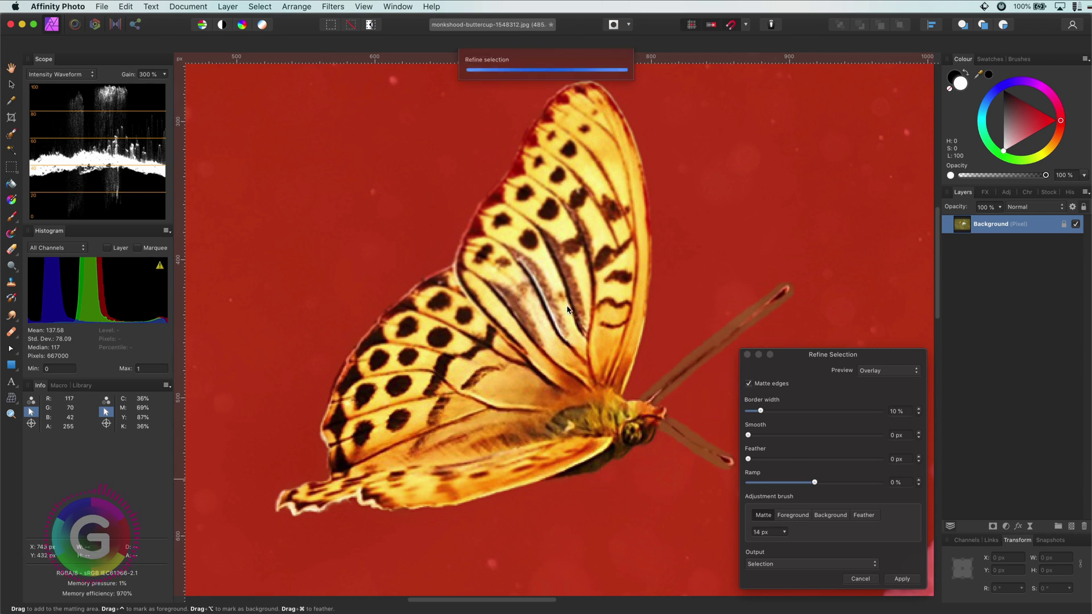
{"action": "mouse_move", "coordinate": [458, 272]}
{"action": "left_mouse_down"}
{"action": "mouse_move", "coordinate": [398, 298]}
{"action": "mouse_move", "coordinate": [341, 383]}
{"action": "mouse_move", "coordinate": [327, 443]}
{"action": "left_mouse_up"}
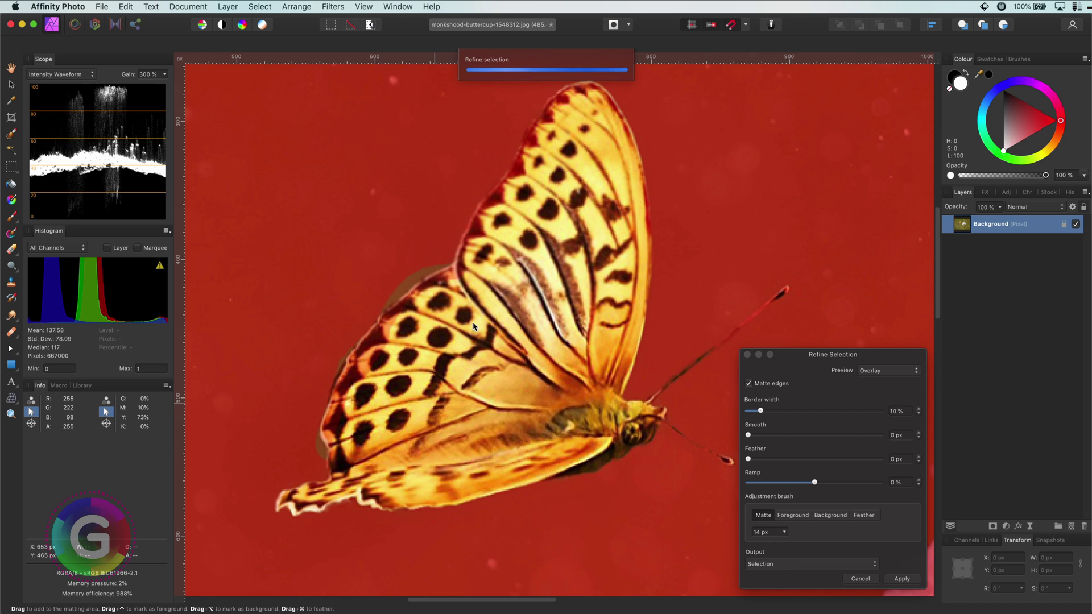
{"action": "mouse_move", "coordinate": [631, 145]}
{"action": "left_mouse_down"}
{"action": "mouse_move", "coordinate": [545, 100]}
{"action": "mouse_move", "coordinate": [450, 259]}
{"action": "left_mouse_up"}
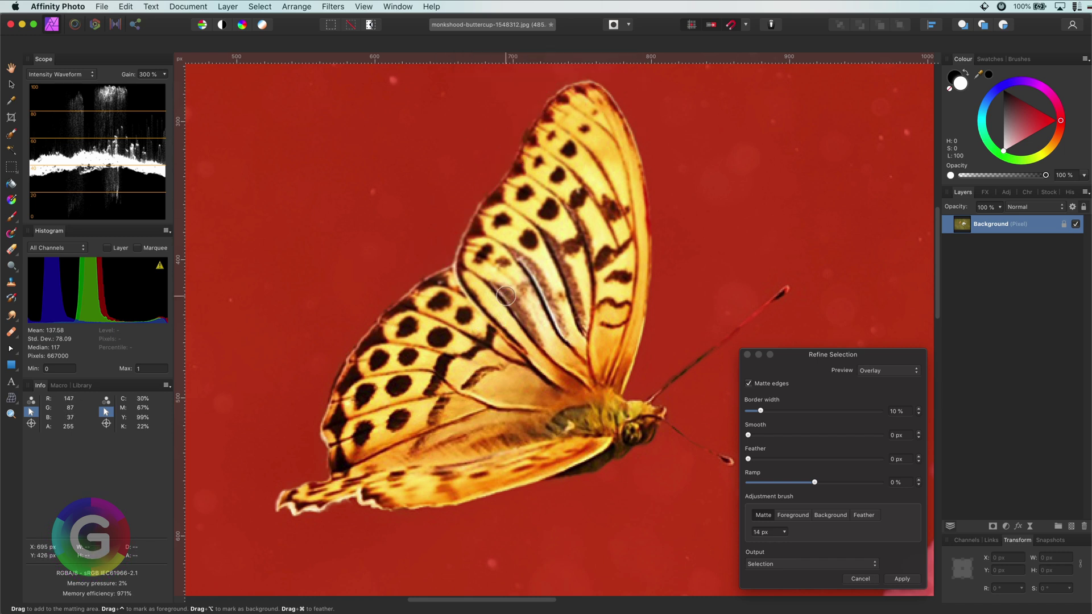
{"action": "left_click_drag", "start_coordinate": [537, 344], "coordinate": [534, 422]}
{"action": "left_click_drag", "start_coordinate": [781, 291], "coordinate": [711, 354]}
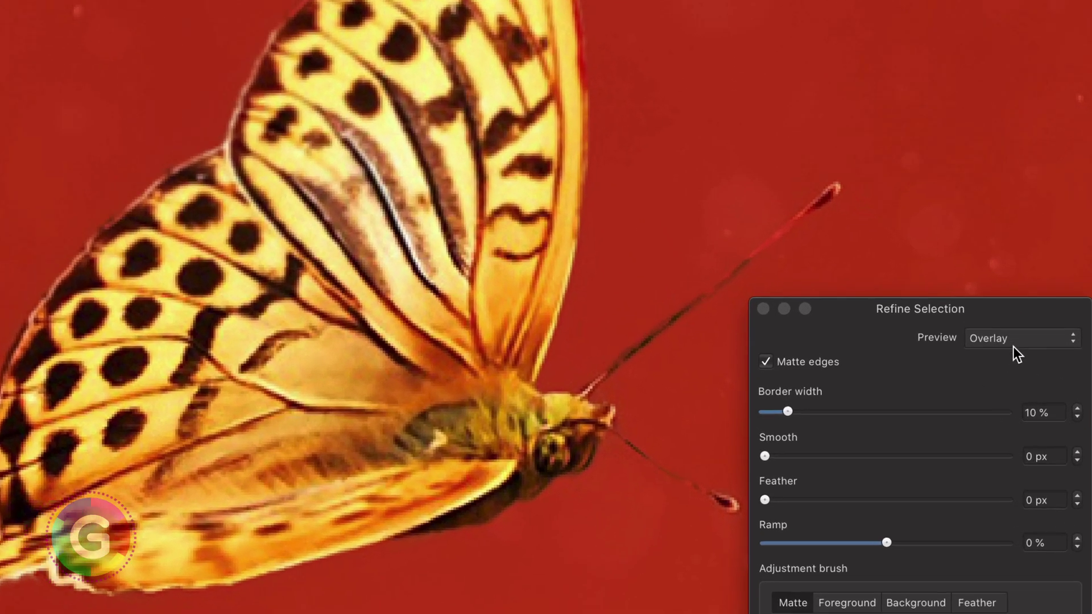
Step: Compare the white and red overlay previews, then set Output to New layer with mask
{"action": "left_click", "coordinate": [884, 370]}
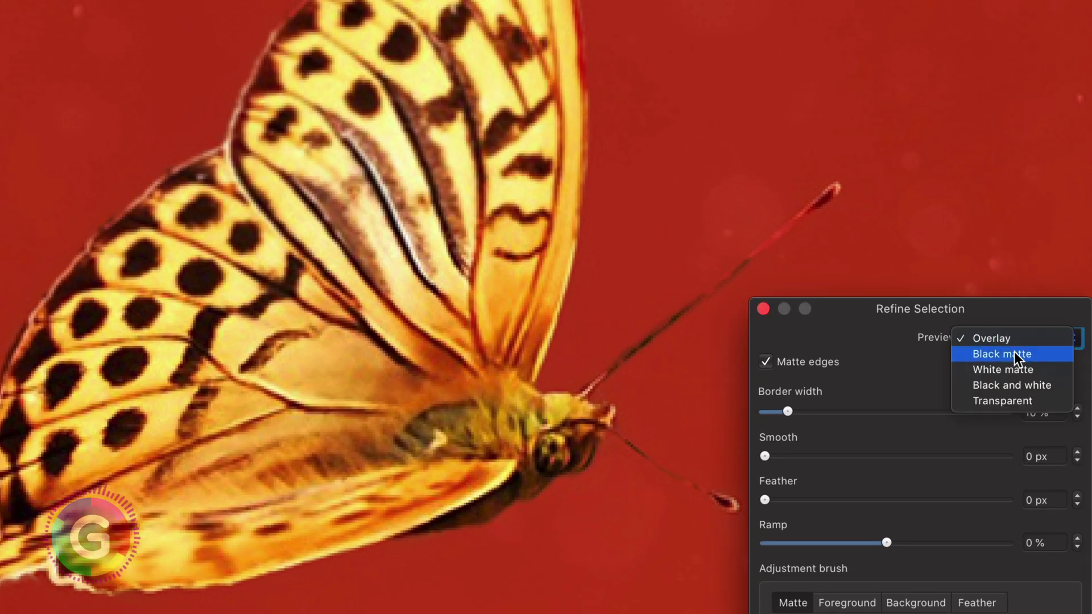
{"action": "left_click", "coordinate": [1014, 369]}
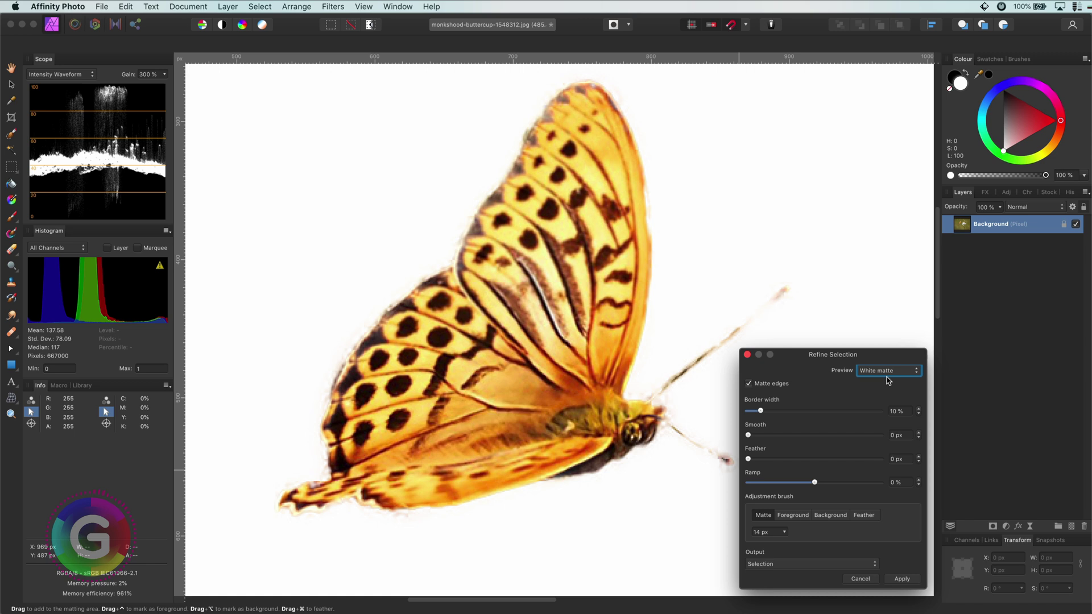
{"action": "left_click", "coordinate": [885, 373]}
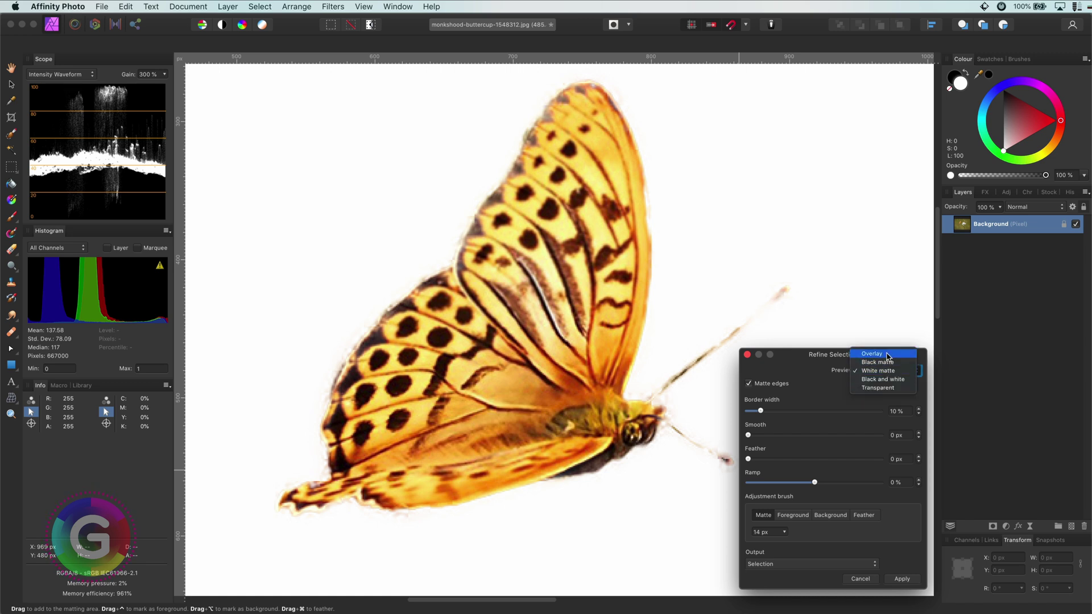
{"action": "left_click", "coordinate": [888, 357]}
{"action": "left_click", "coordinate": [803, 564]}
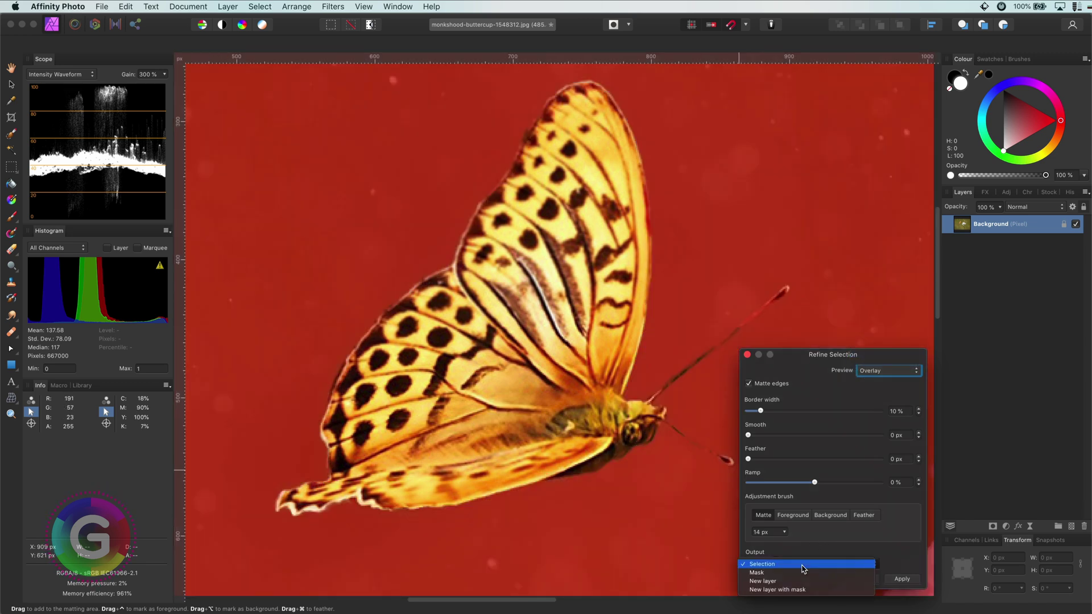
{"action": "left_click", "coordinate": [803, 590]}
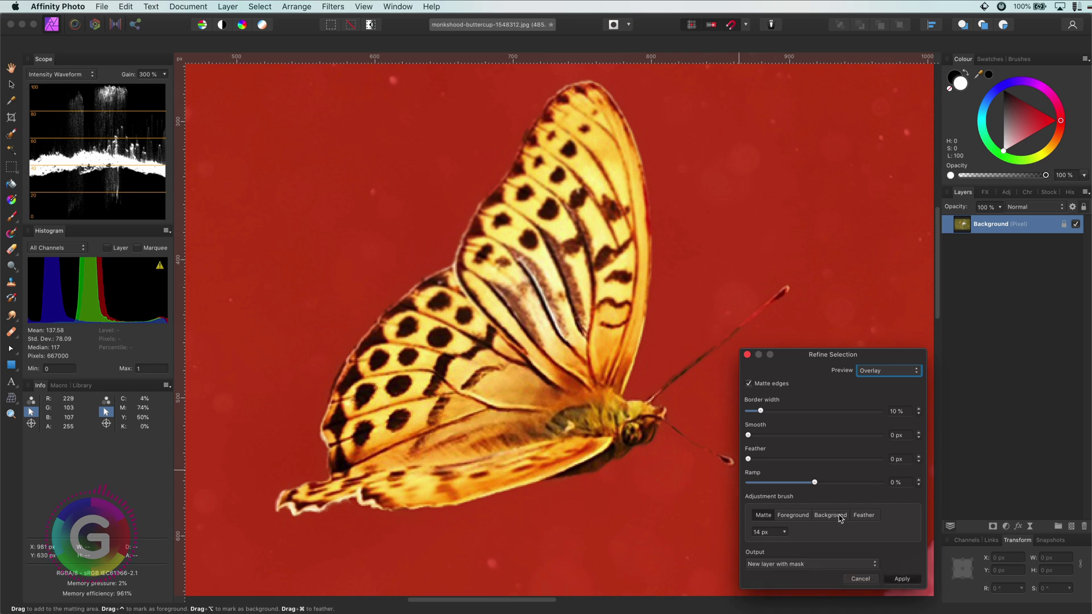
Step: Apply the refinement, fit the whole document in view, and make the Background layer visible
{"action": "key", "text": "Return"}
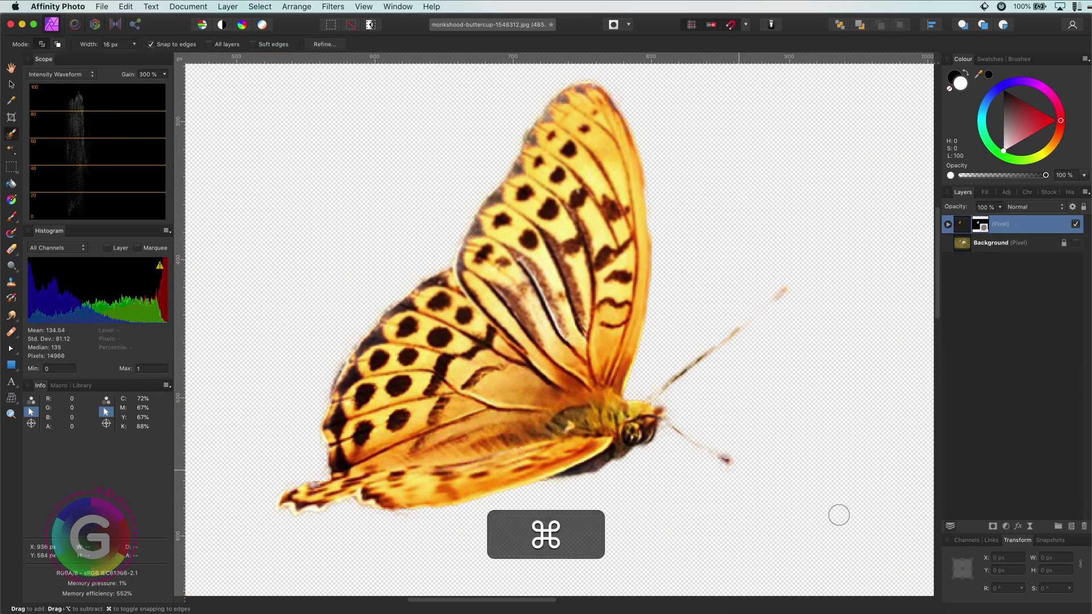
{"action": "key", "text": "super+0"}
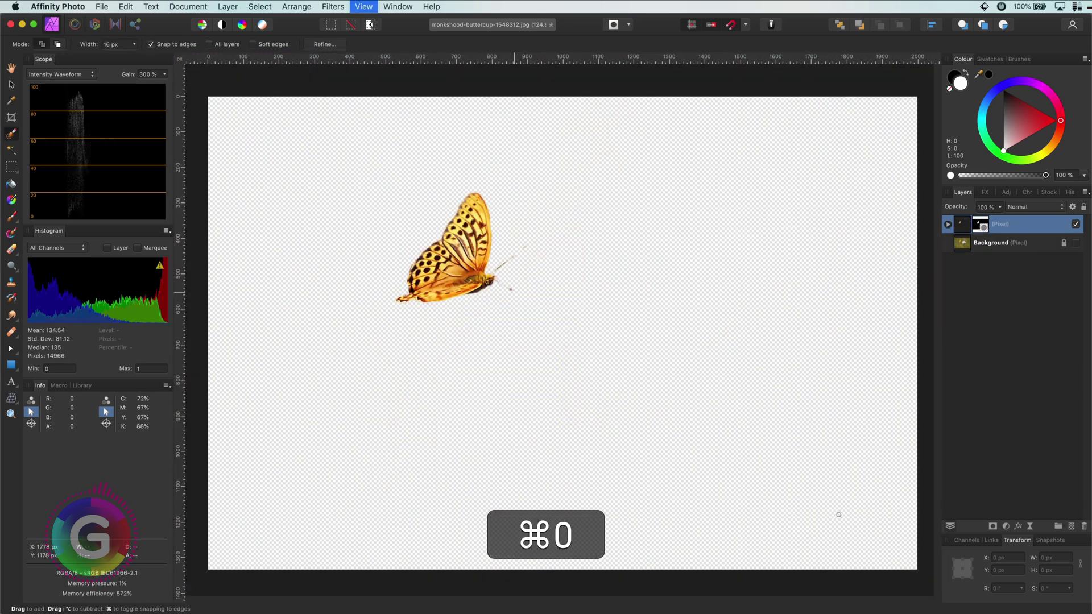
{"action": "left_click", "coordinate": [1075, 243]}
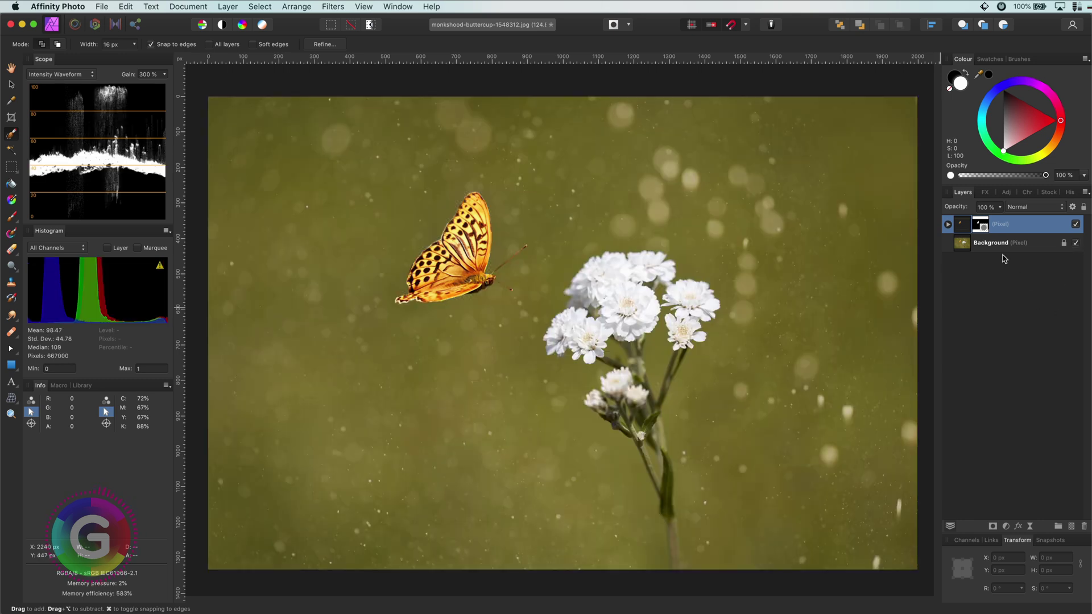
Step: Duplicate the masked butterfly layer and hide the lower copy
{"action": "left_click", "coordinate": [12, 85]}
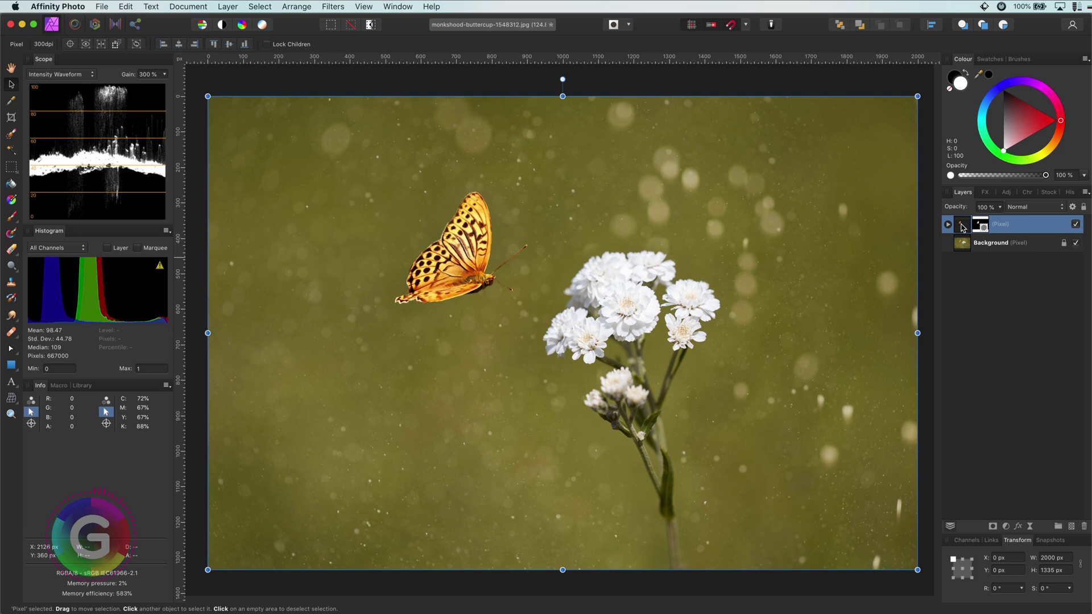
{"action": "key", "text": "super+j"}
{"action": "left_click", "coordinate": [1075, 243]}
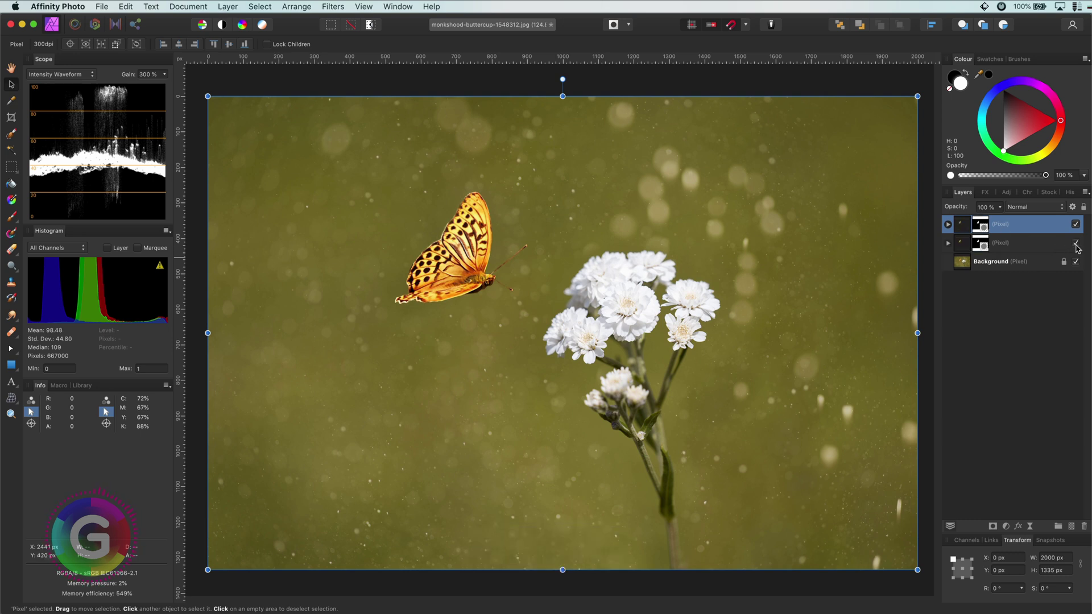
Step: Rasterise & Trim the top butterfly layer, undo a trial move, and select the Background layer
{"action": "right_click", "coordinate": [960, 229]}
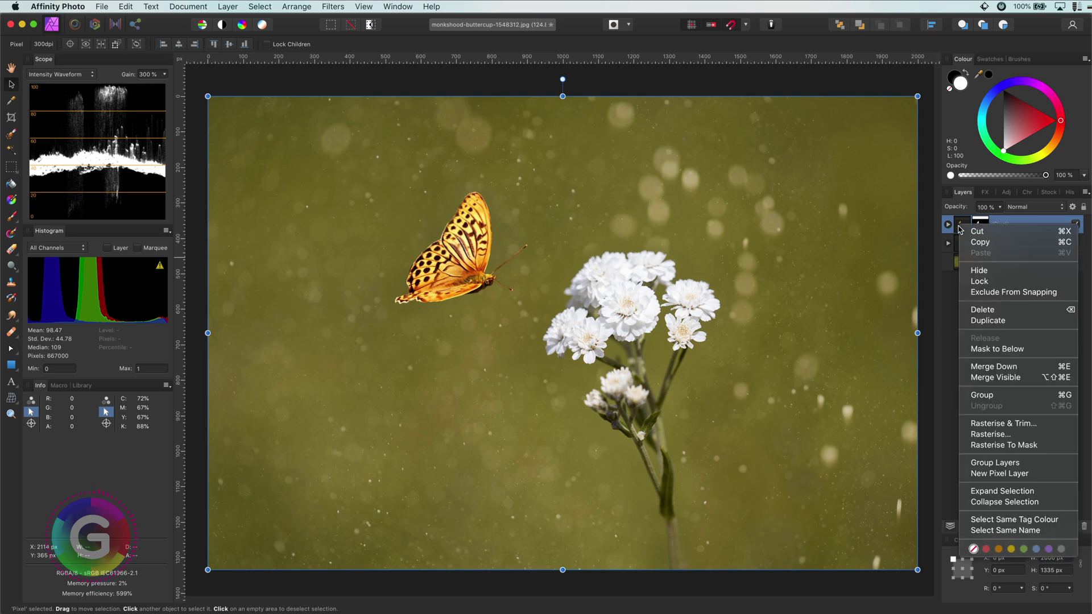
{"action": "left_click", "coordinate": [1001, 424]}
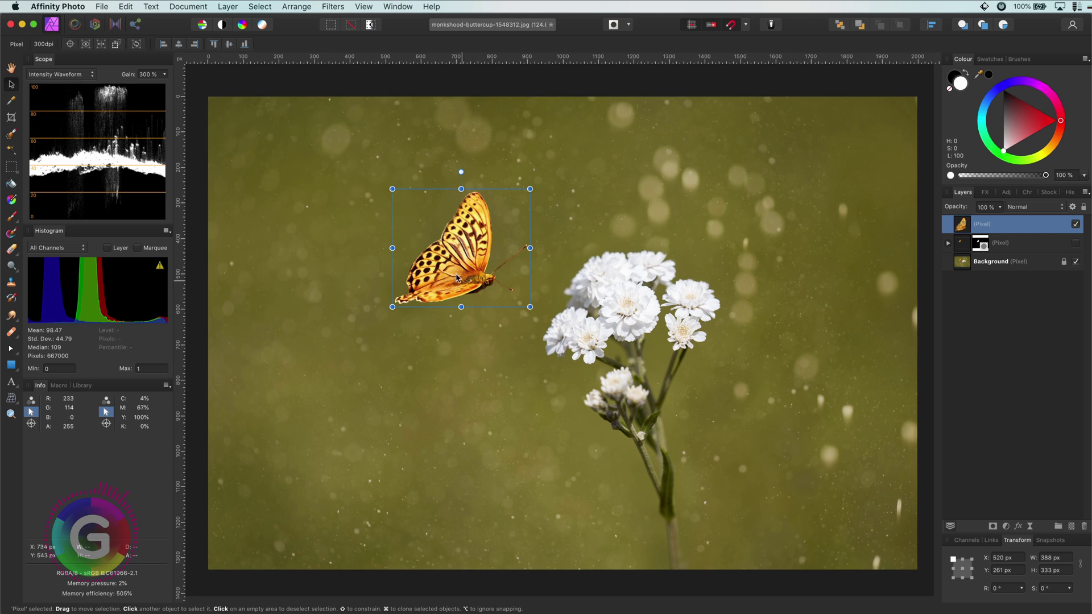
{"action": "left_click_drag", "start_coordinate": [474, 301], "coordinate": [686, 328]}
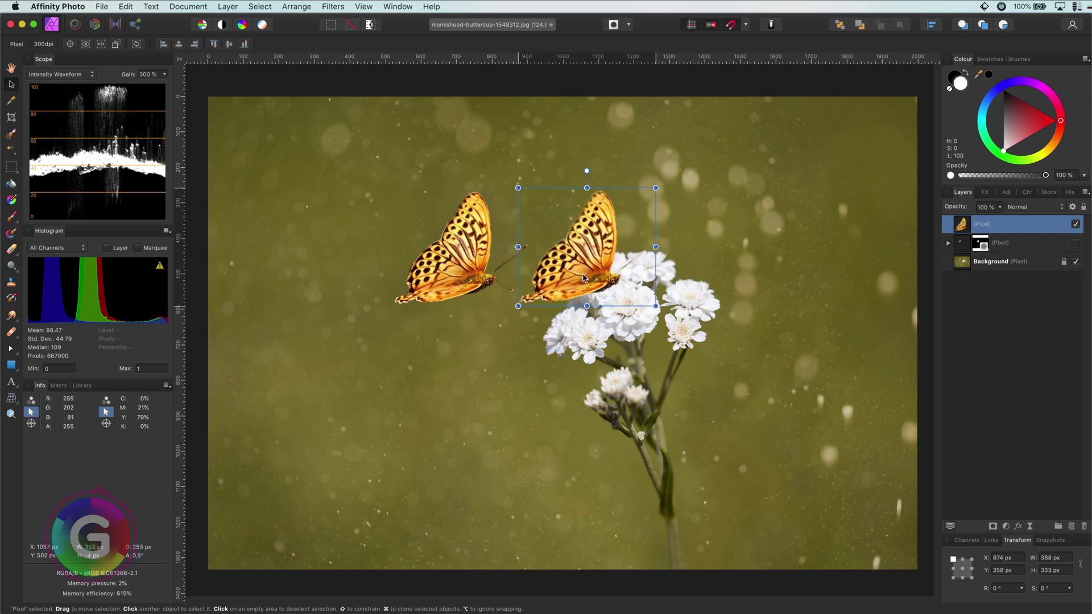
{"action": "key", "text": "super+z"}
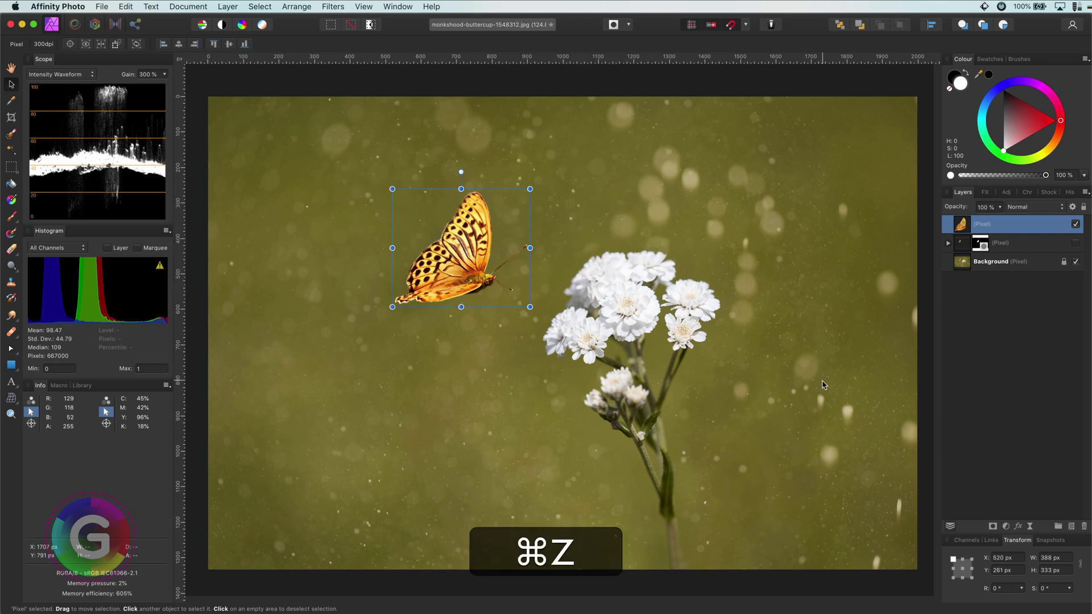
{"action": "left_click", "coordinate": [844, 313]}
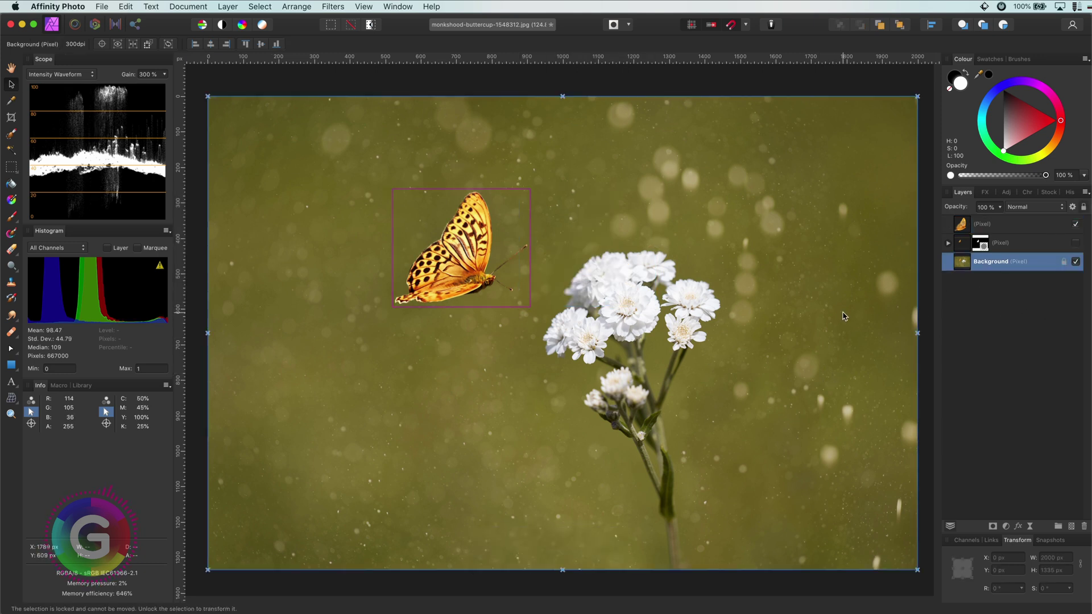
Step: Hide the top butterfly and add an HSL Shift sampled on the olive background: hue 3.5°, saturation 28%, luminosity −50%
{"action": "left_click", "coordinate": [1076, 224]}
{"action": "left_click", "coordinate": [1006, 527]}
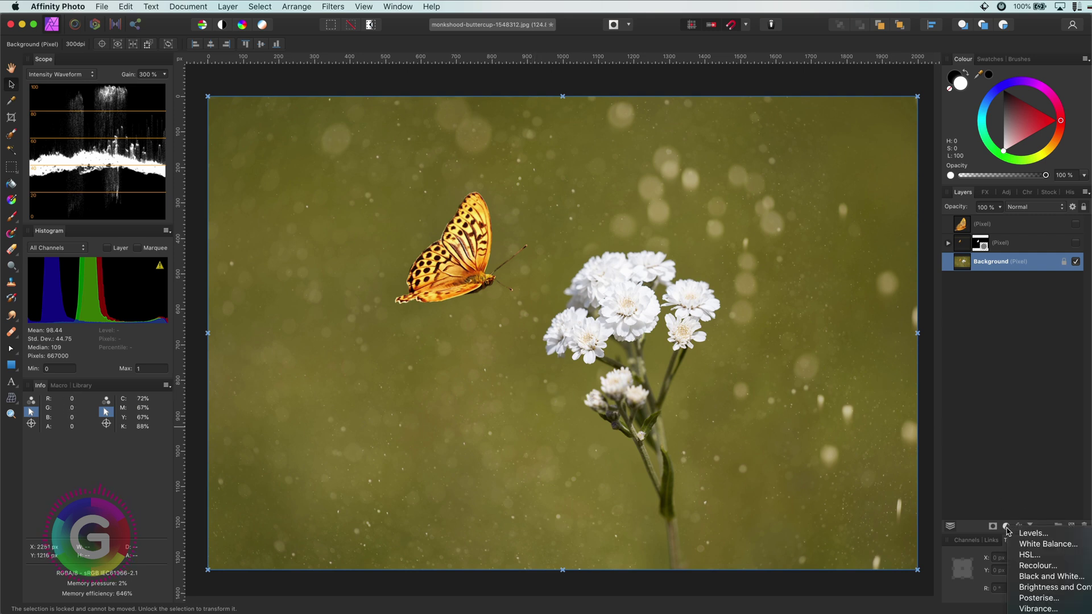
{"action": "left_click", "coordinate": [1027, 554]}
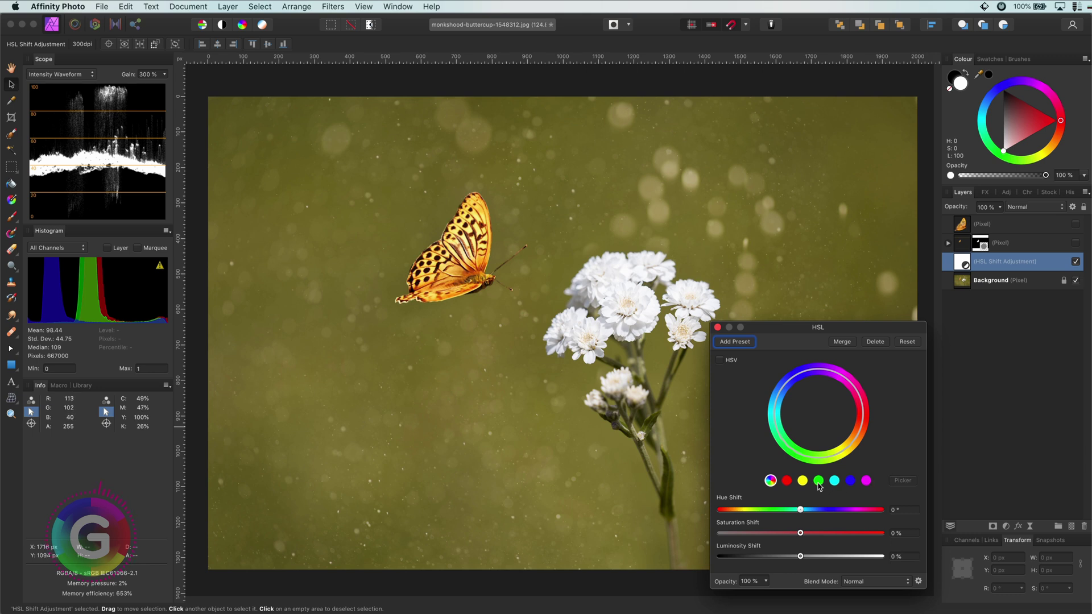
{"action": "left_click", "coordinate": [818, 483]}
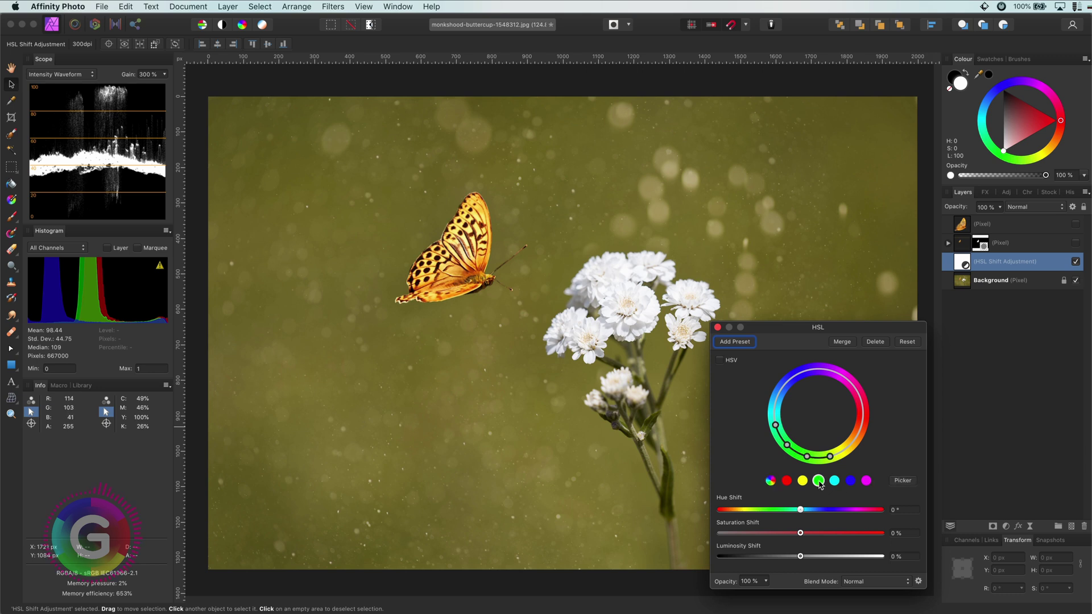
{"action": "left_click", "coordinate": [902, 480]}
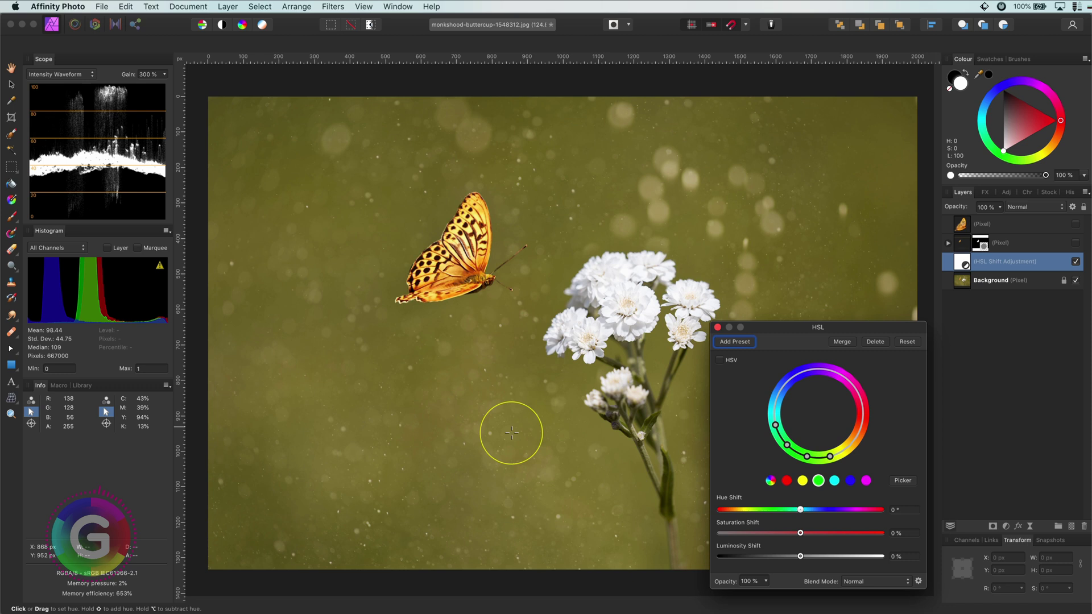
{"action": "left_click", "coordinate": [527, 404]}
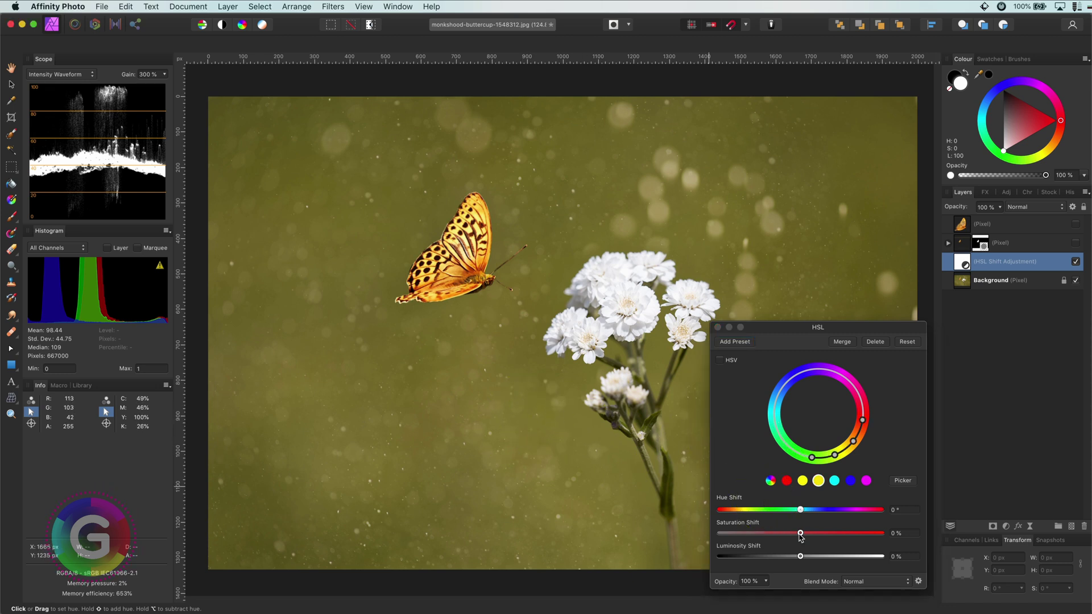
{"action": "left_click_drag", "start_coordinate": [800, 535], "coordinate": [802, 511]}
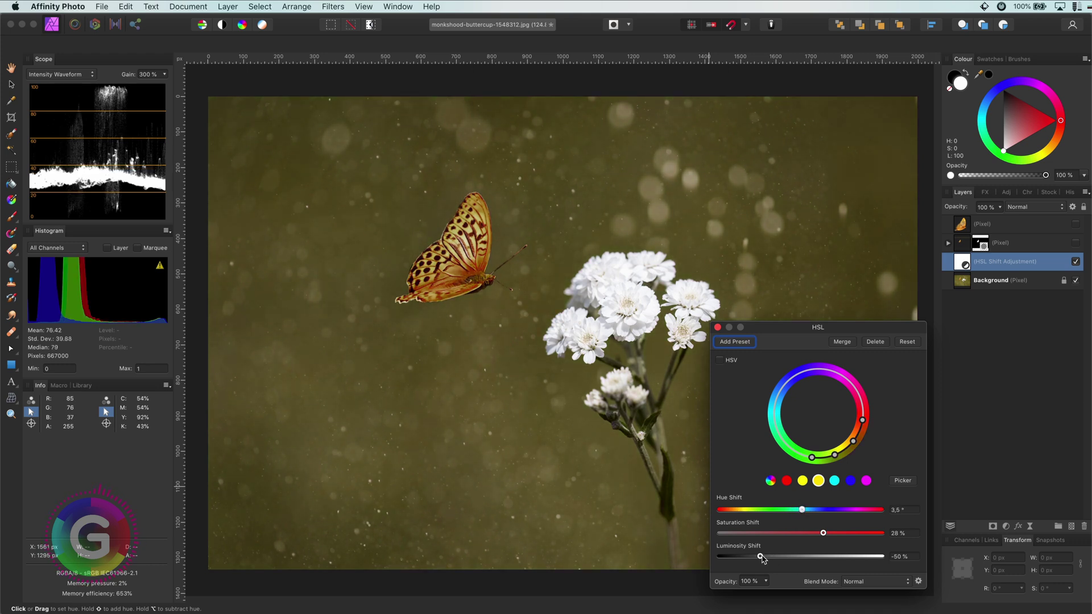
Step: Close the HSL settings and toggle the HSL and top butterfly layers to compare, leaving the butterfly hidden
{"action": "left_click", "coordinate": [717, 328]}
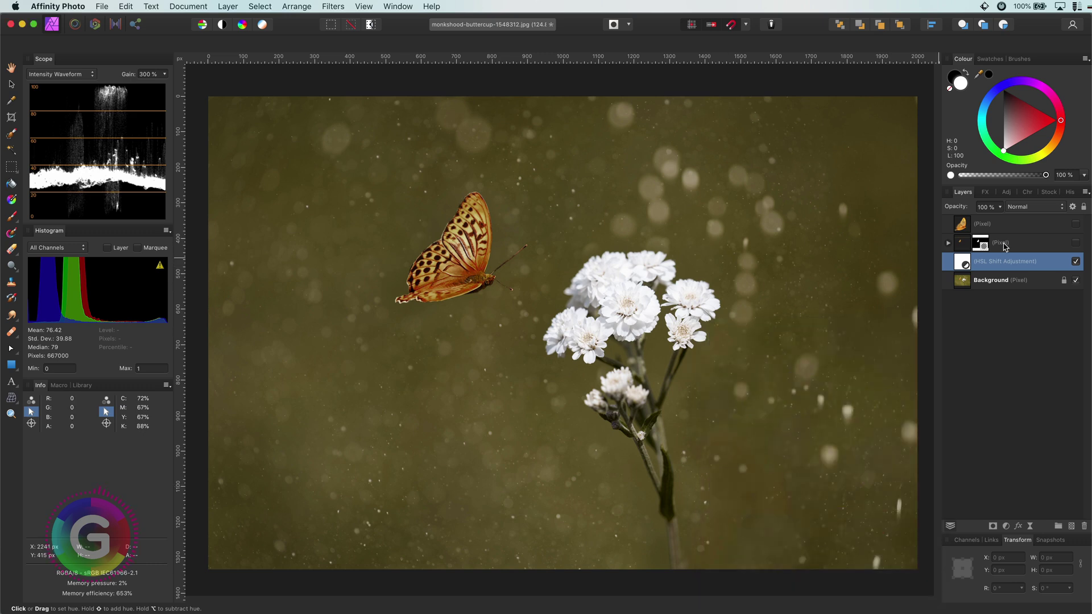
{"action": "left_click", "coordinate": [1075, 261]}
{"action": "left_click", "coordinate": [1075, 261]}
{"action": "left_click", "coordinate": [1075, 261]}
{"action": "left_click", "coordinate": [1075, 261]}
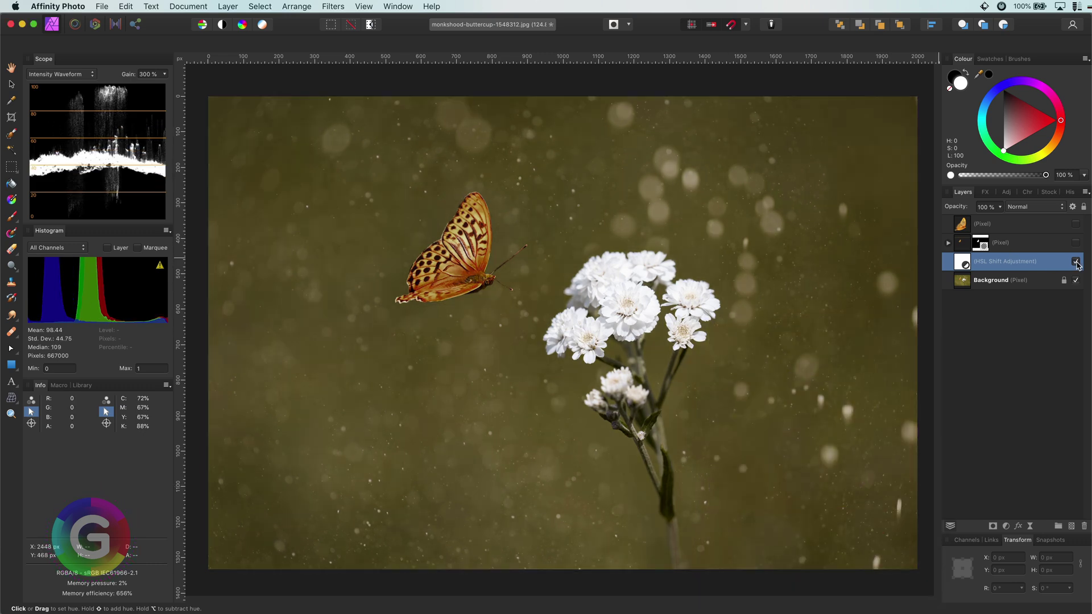
{"action": "left_click", "coordinate": [1076, 224]}
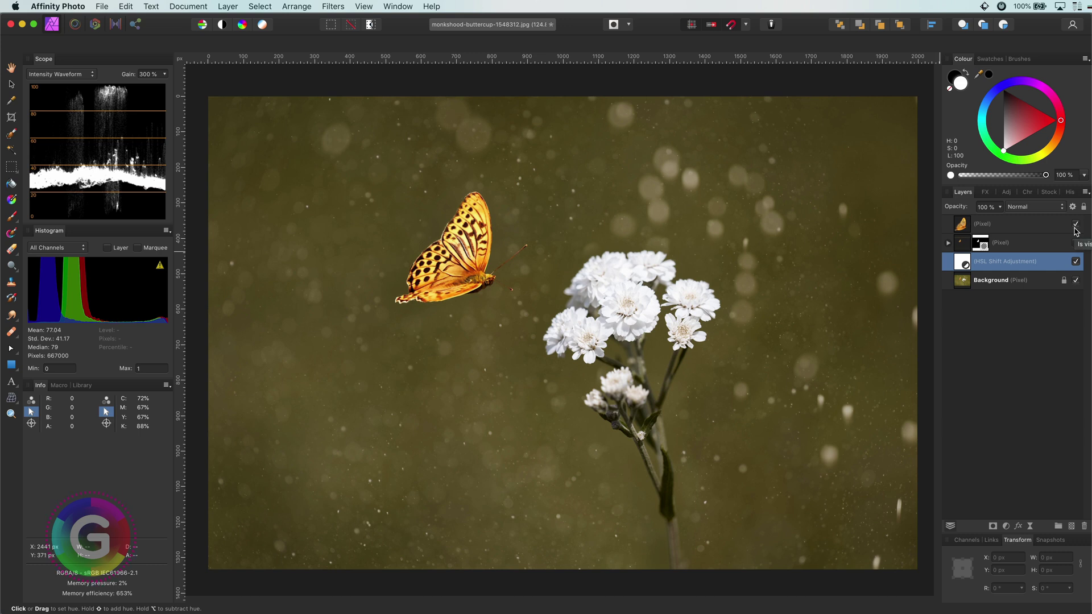
{"action": "left_click", "coordinate": [1075, 226]}
{"action": "left_click", "coordinate": [1075, 227]}
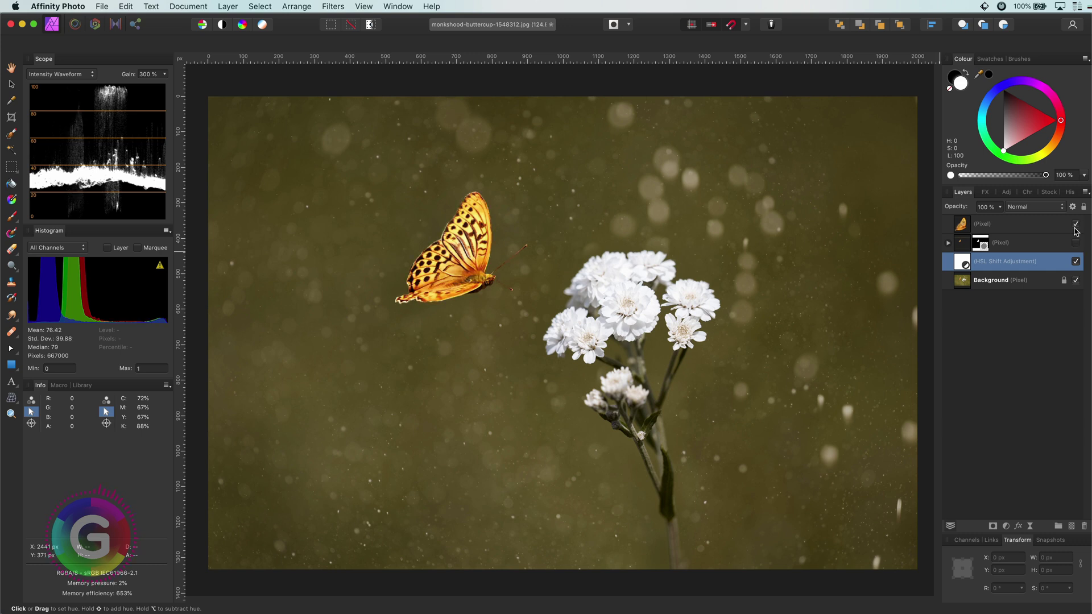
{"action": "left_click", "coordinate": [1075, 226]}
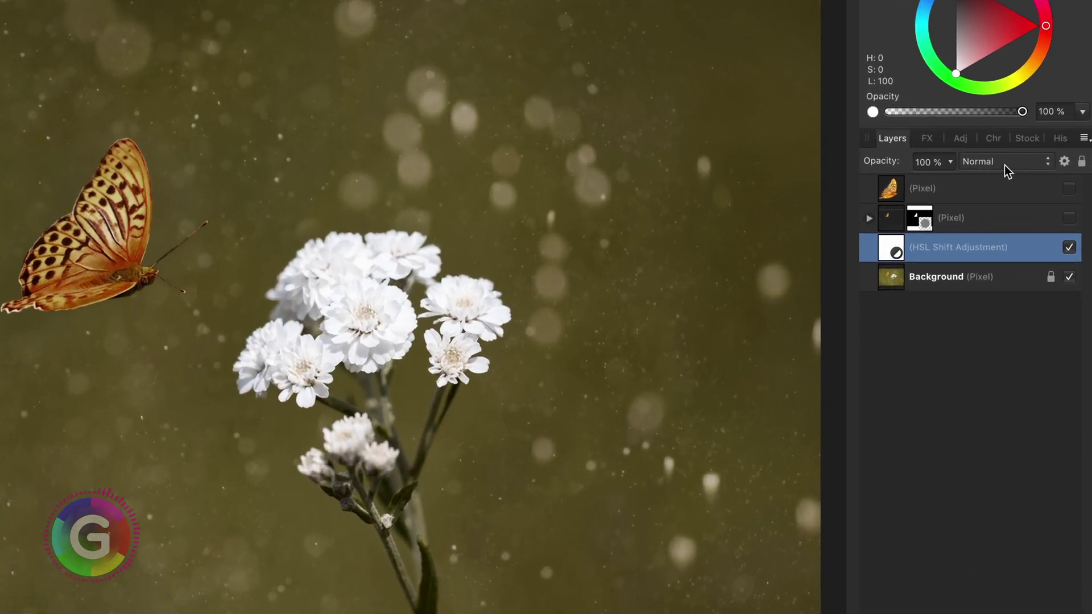
Step: Set the HSL Shift adjustment's blend mode to Multiply and toggle it off and on to compare
{"action": "left_click", "coordinate": [1028, 196]}
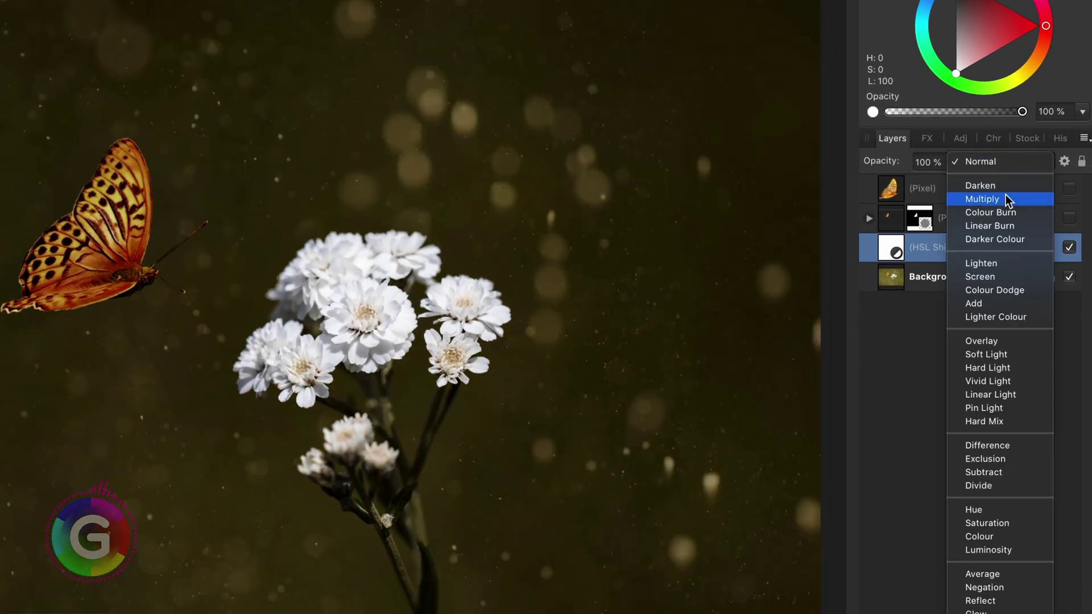
{"action": "left_click", "coordinate": [1005, 198]}
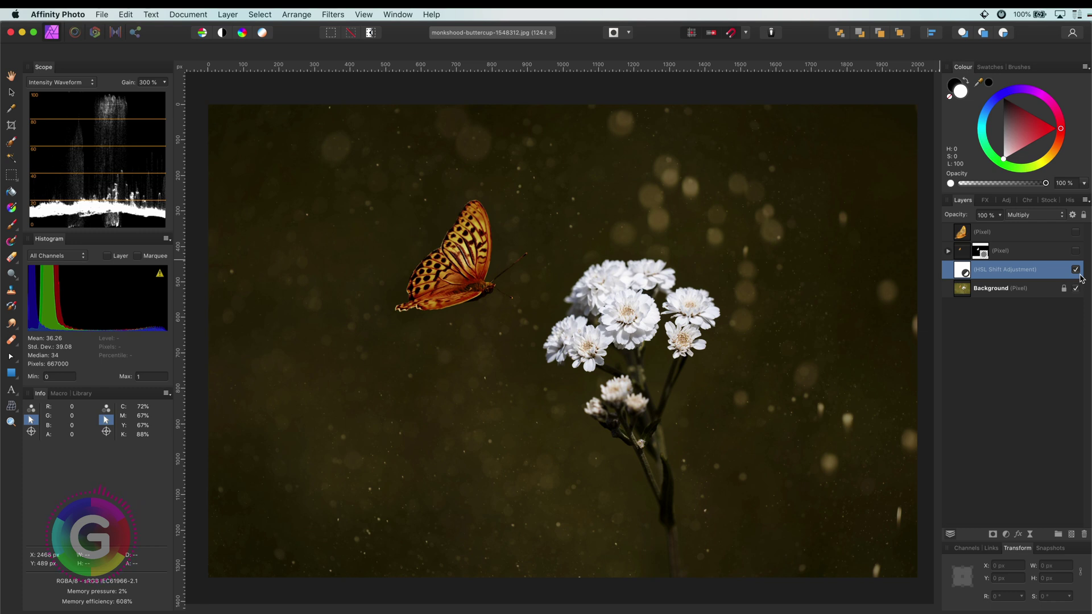
{"action": "left_click", "coordinate": [1076, 271]}
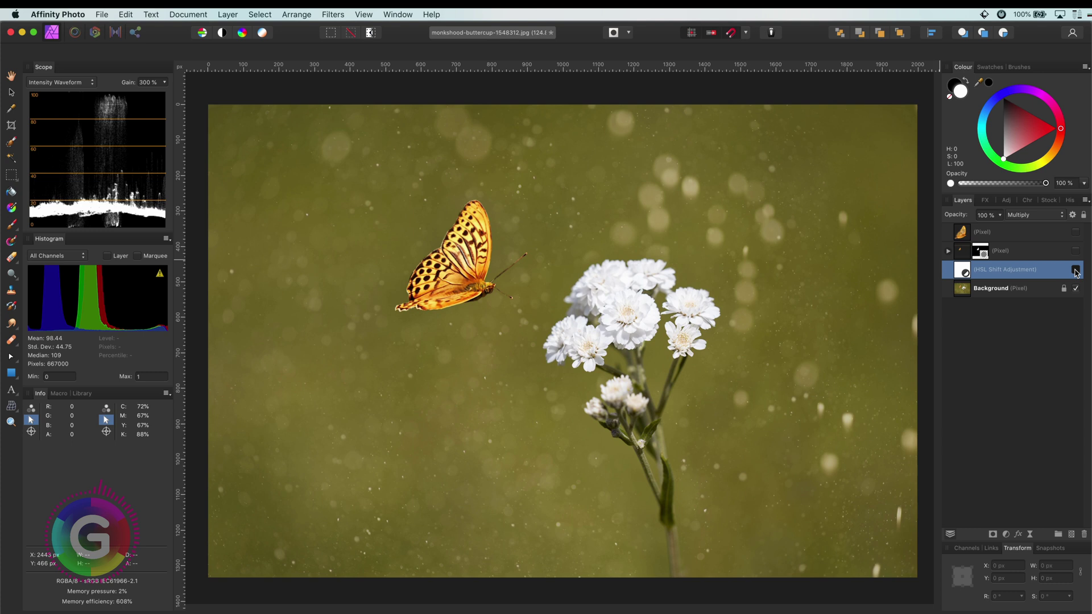
{"action": "left_click", "coordinate": [1076, 272]}
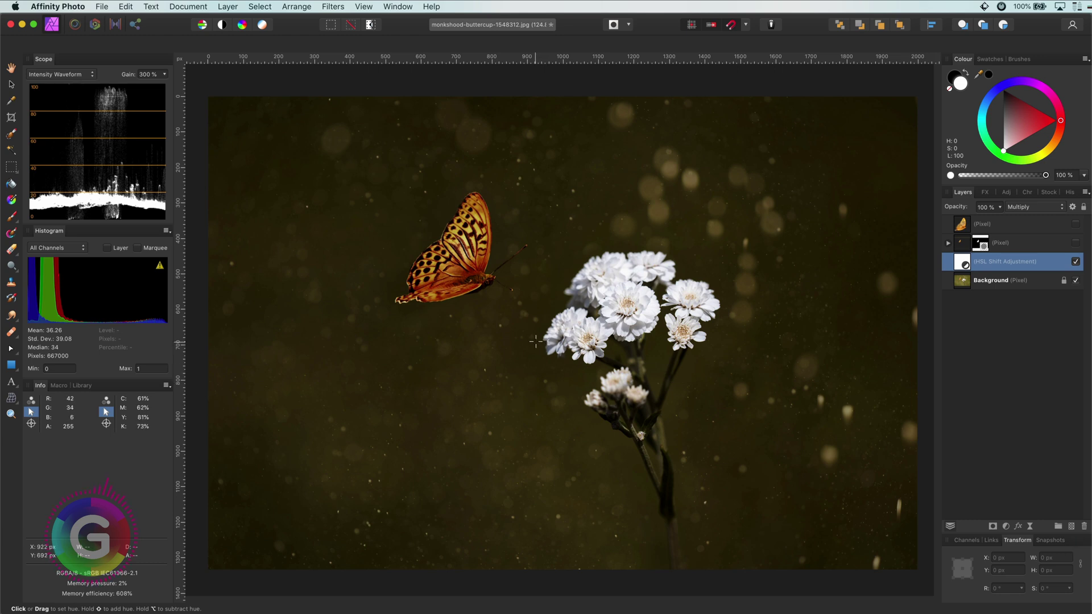
Step: Add a new Pixel layer, flood-fill it with black, and set its blend mode to Colour Dodge
{"action": "key", "text": "b"}
{"action": "left_click", "coordinate": [1071, 526]}
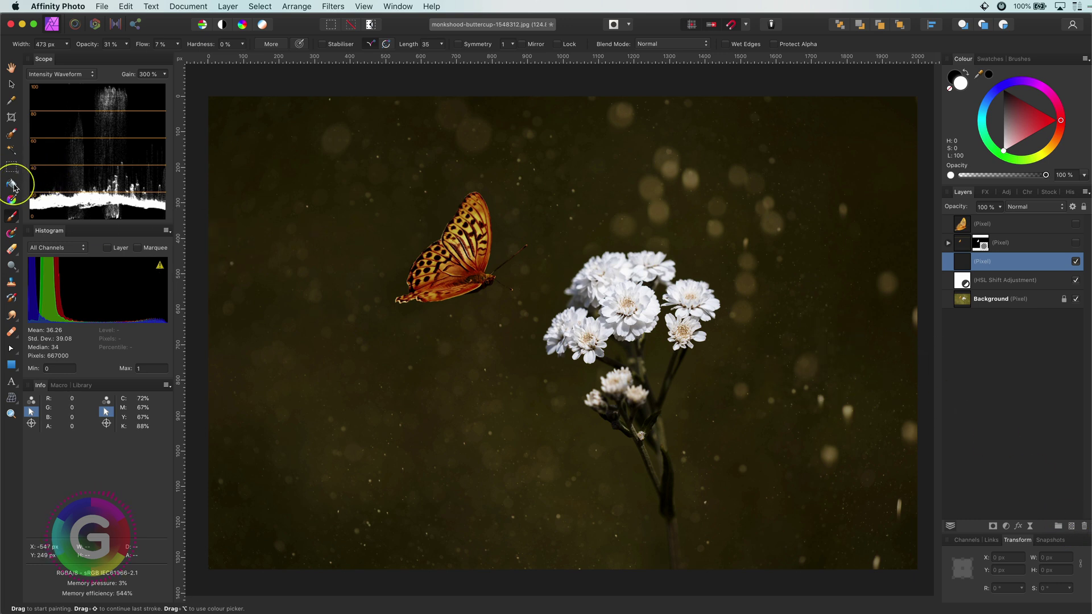
{"action": "left_click", "coordinate": [12, 185]}
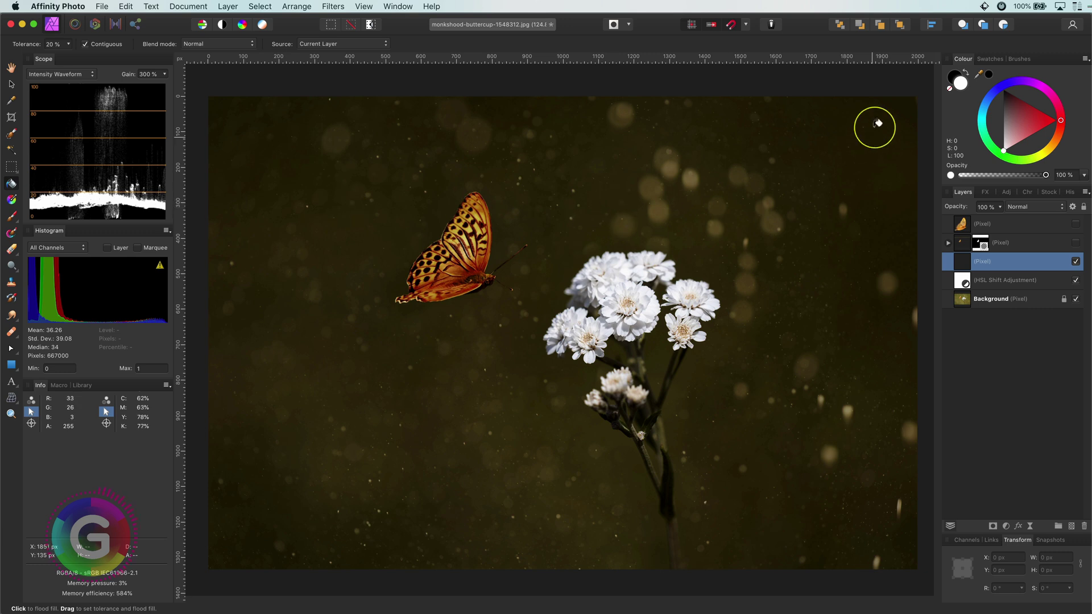
{"action": "left_click", "coordinate": [954, 76]}
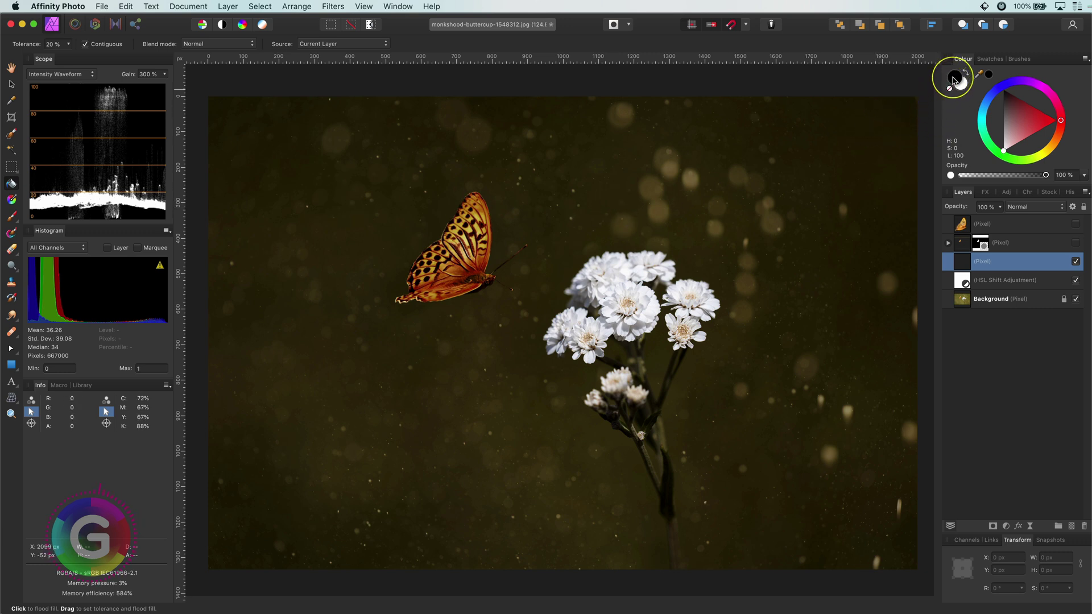
{"action": "left_click", "coordinate": [690, 177]}
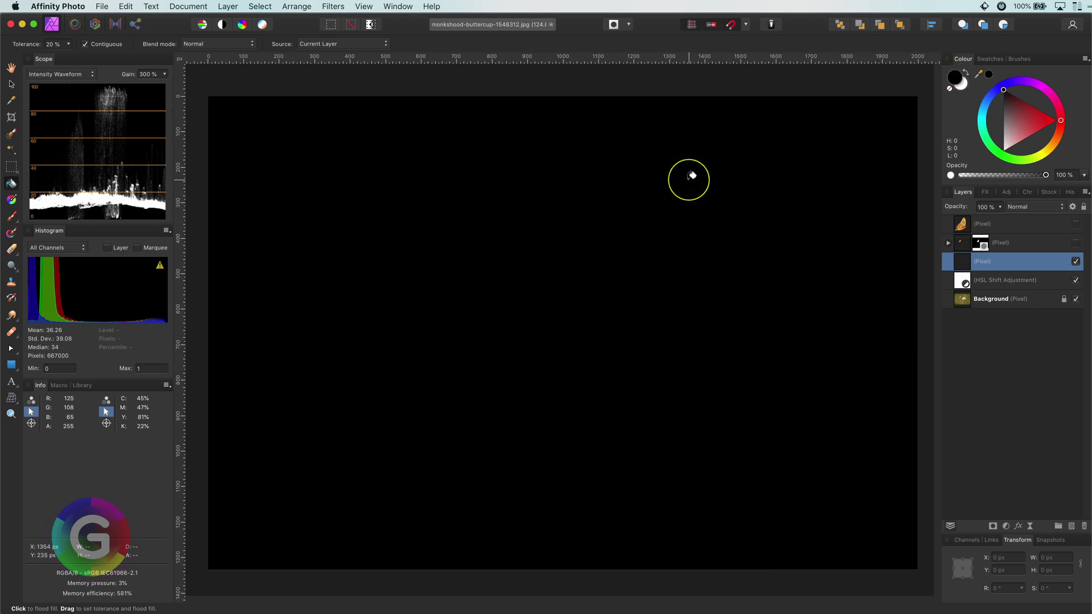
{"action": "left_click", "coordinate": [1050, 211]}
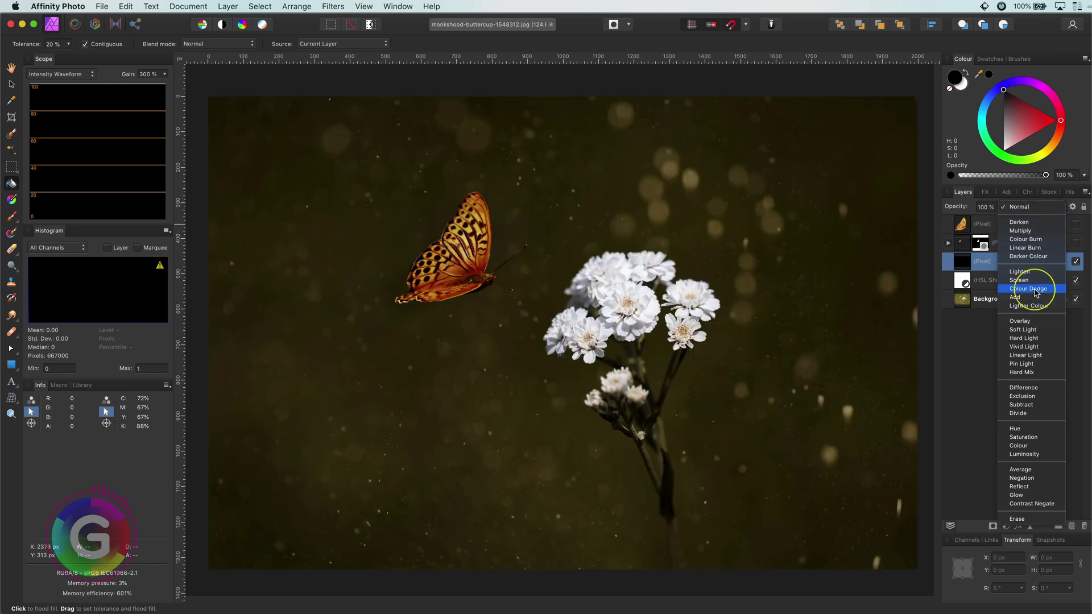
{"action": "left_click", "coordinate": [1034, 293]}
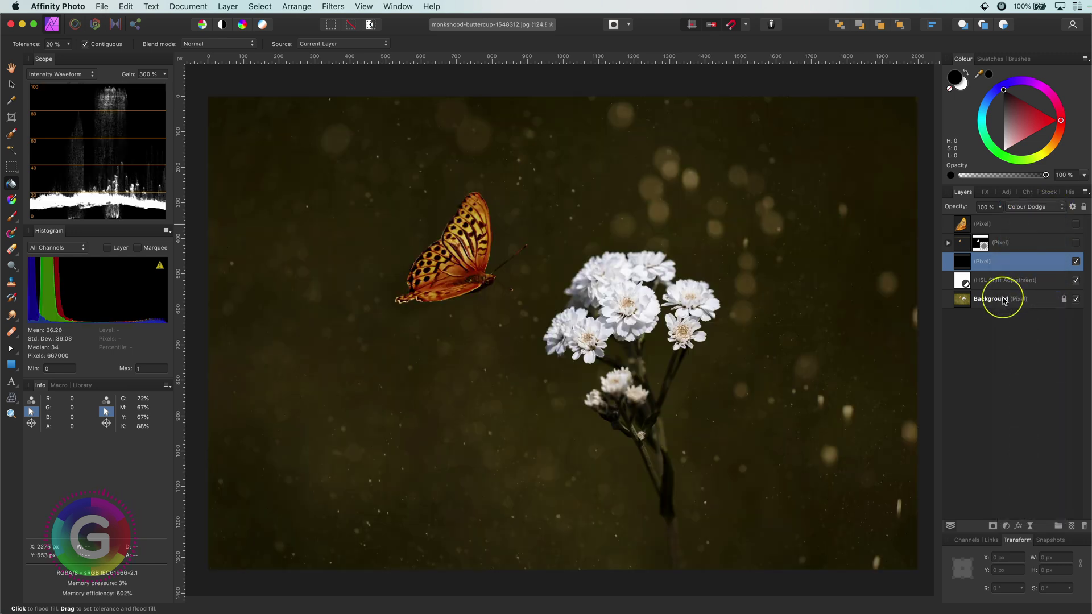
Step: On the Colour Dodge layer, dab a 100% opacity, ~1664 px brush repeatedly over the butterfly
{"action": "left_click", "coordinate": [1075, 262]}
{"action": "left_click", "coordinate": [11, 215]}
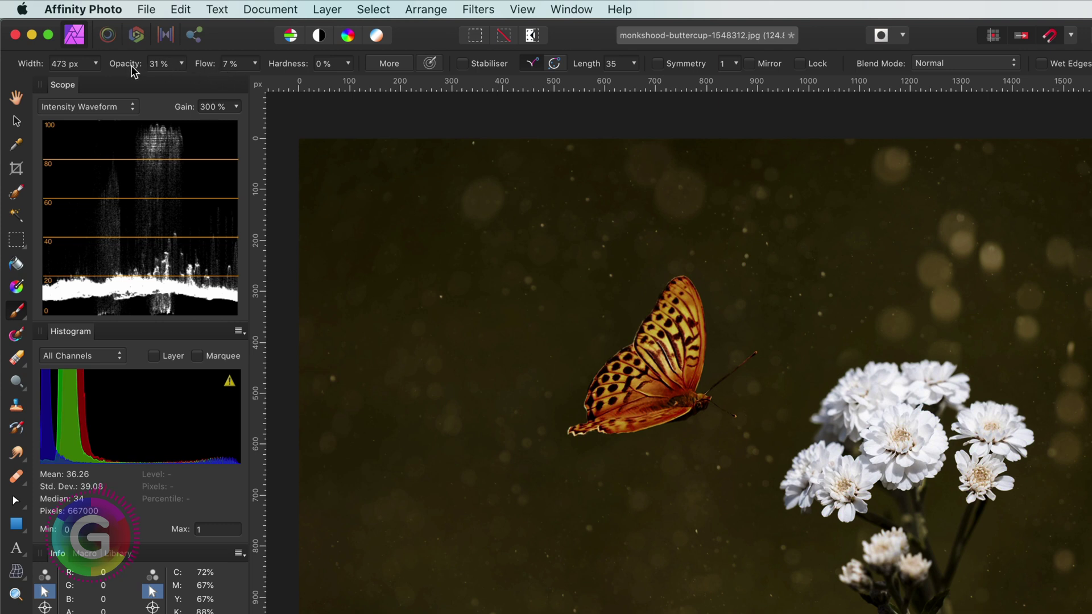
{"action": "left_click_drag", "start_coordinate": [129, 66], "coordinate": [256, 70]}
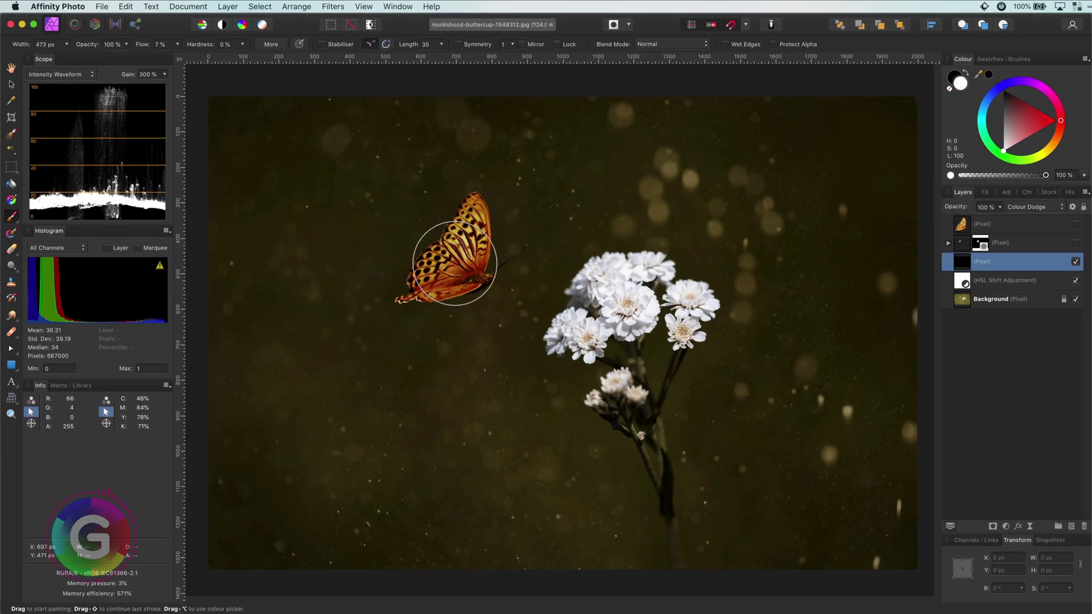
{"action": "key", "text": "bracketright"}
{"action": "key", "text": "bracketright"}
{"action": "key", "text": "bracketright"}
{"action": "key", "text": "bracketright"}
{"action": "key", "text": "bracketright"}
{"action": "key", "text": "bracketright"}
{"action": "key", "text": "bracketright"}
{"action": "key", "text": "bracketright"}
{"action": "key", "text": "bracketright"}
{"action": "key", "text": "bracketright"}
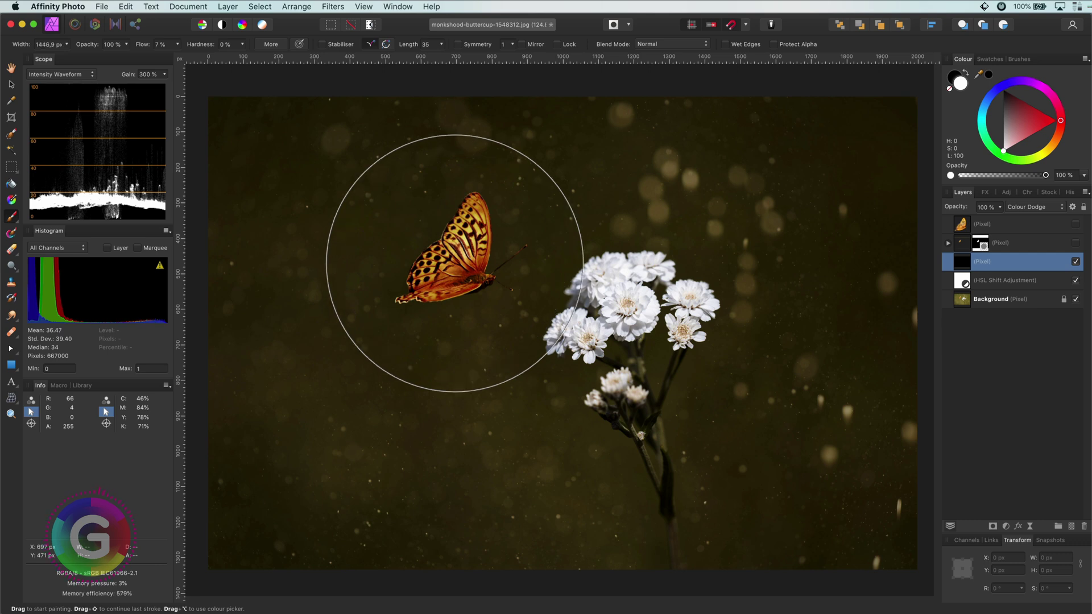
{"action": "key", "text": "bracketright"}
{"action": "key", "text": "bracketright"}
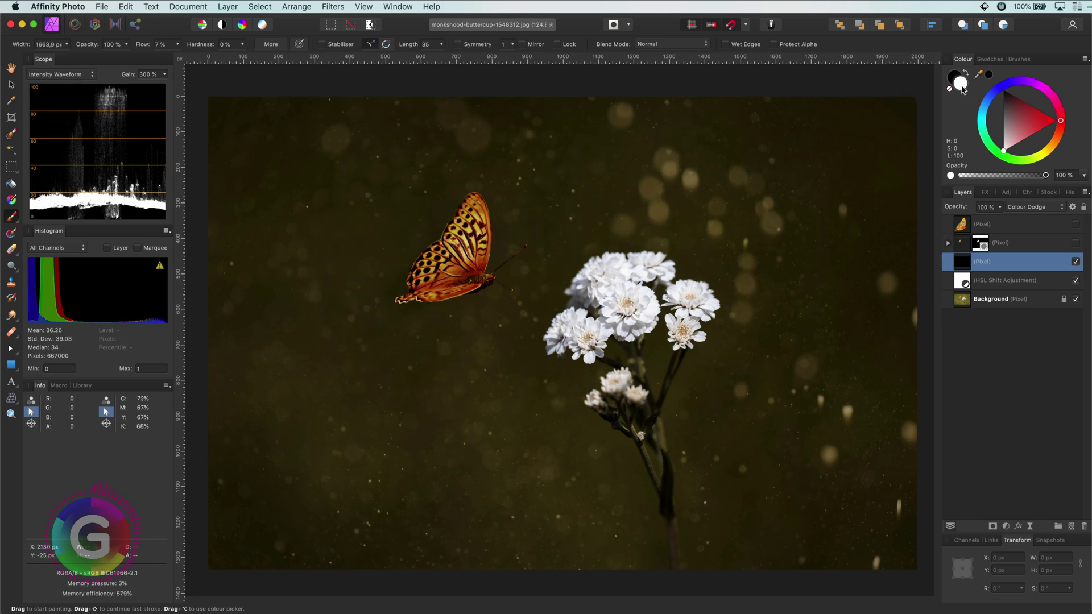
{"action": "left_click", "coordinate": [456, 266]}
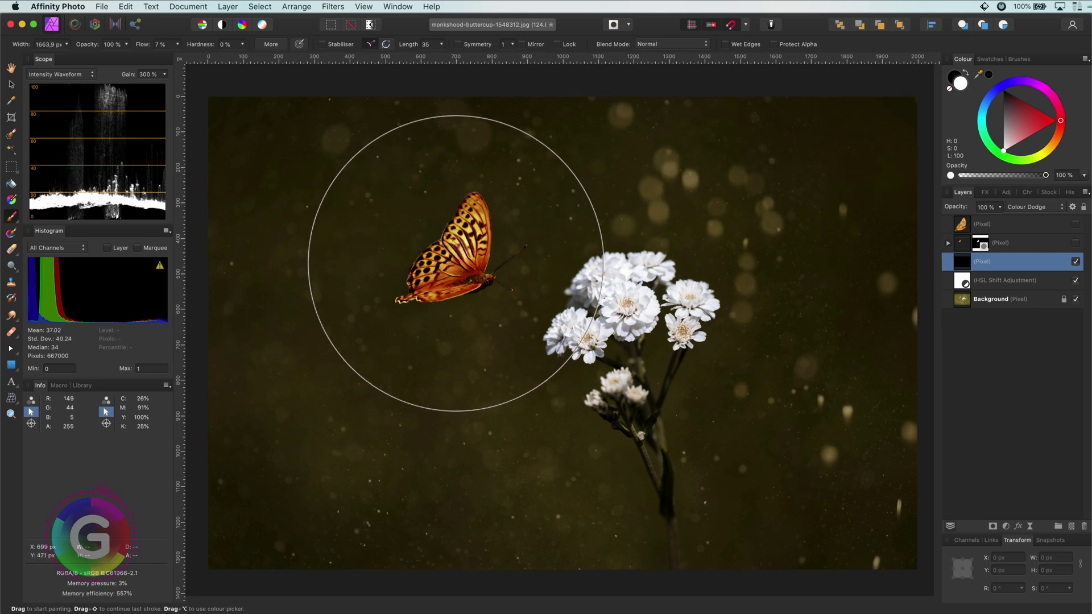
{"action": "left_click", "coordinate": [456, 263]}
{"action": "left_click", "coordinate": [456, 263]}
{"action": "left_click", "coordinate": [456, 263]}
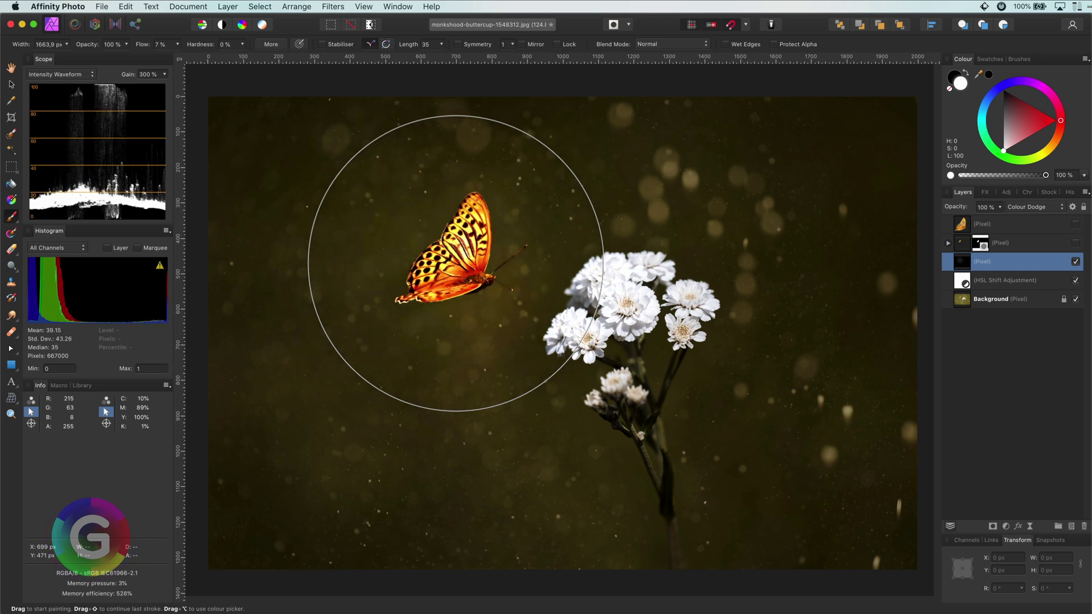
{"action": "left_click", "coordinate": [456, 264]}
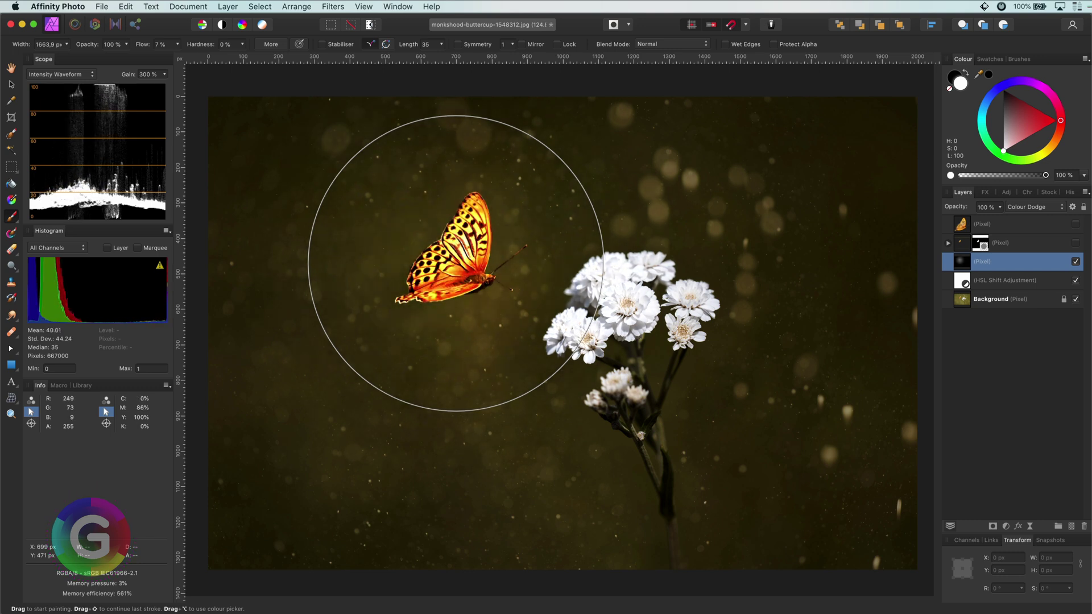
{"action": "left_click", "coordinate": [456, 263]}
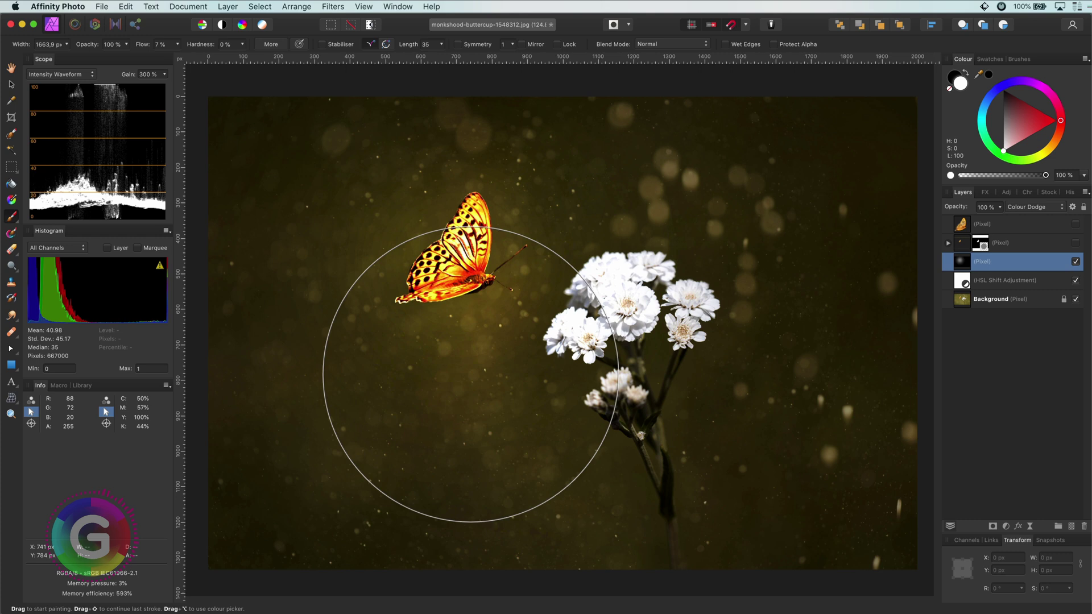
Step: With an ~849 px brush at 67% opacity, paint glow strokes around the butterfly
{"action": "key", "text": "["}
{"action": "key", "text": "["}
{"action": "key", "text": "["}
{"action": "key", "text": "["}
{"action": "key", "text": "]"}
{"action": "key", "text": "super+z"}
{"action": "key", "text": "6"}
{"action": "key", "text": "7"}
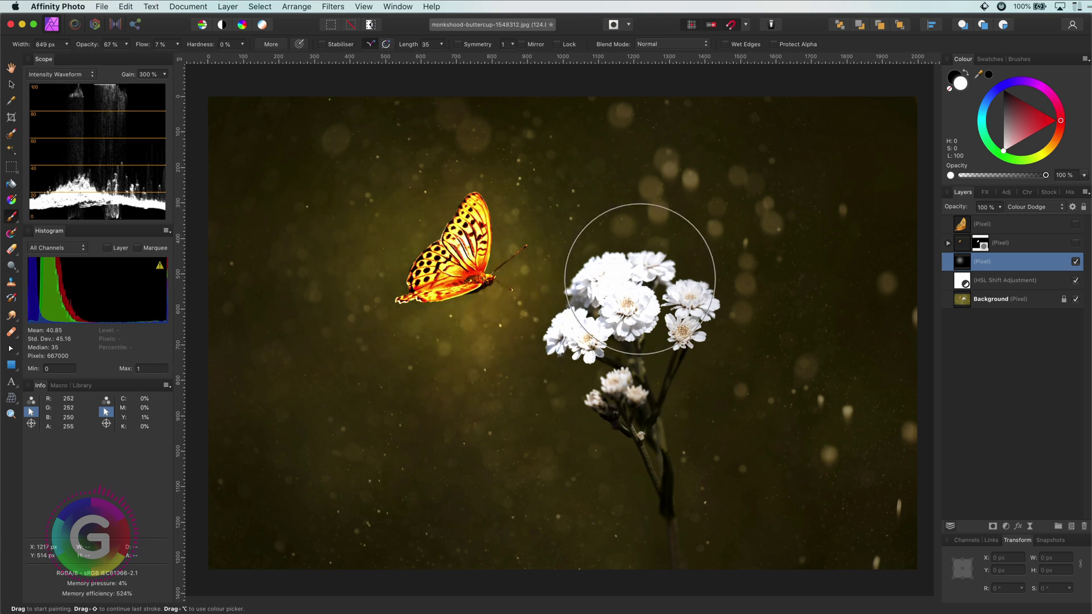
{"action": "left_click_drag", "start_coordinate": [575, 334], "coordinate": [434, 258]}
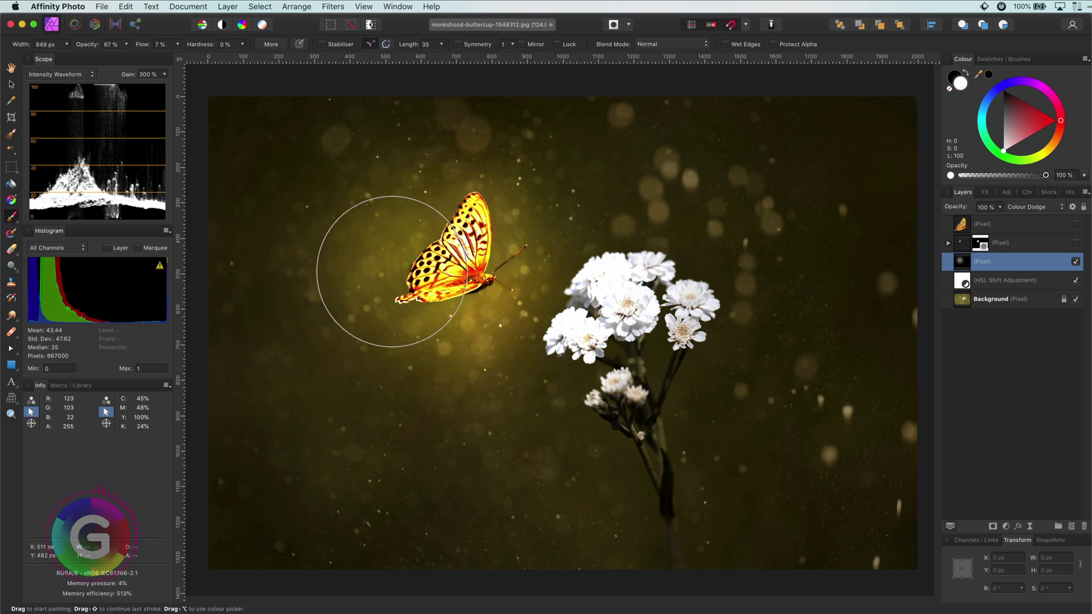
{"action": "mouse_move", "coordinate": [492, 228]}
{"action": "left_mouse_down"}
{"action": "mouse_move", "coordinate": [409, 227]}
{"action": "mouse_move", "coordinate": [385, 298]}
{"action": "left_mouse_up"}
{"action": "left_click_drag", "start_coordinate": [496, 222], "coordinate": [451, 146]}
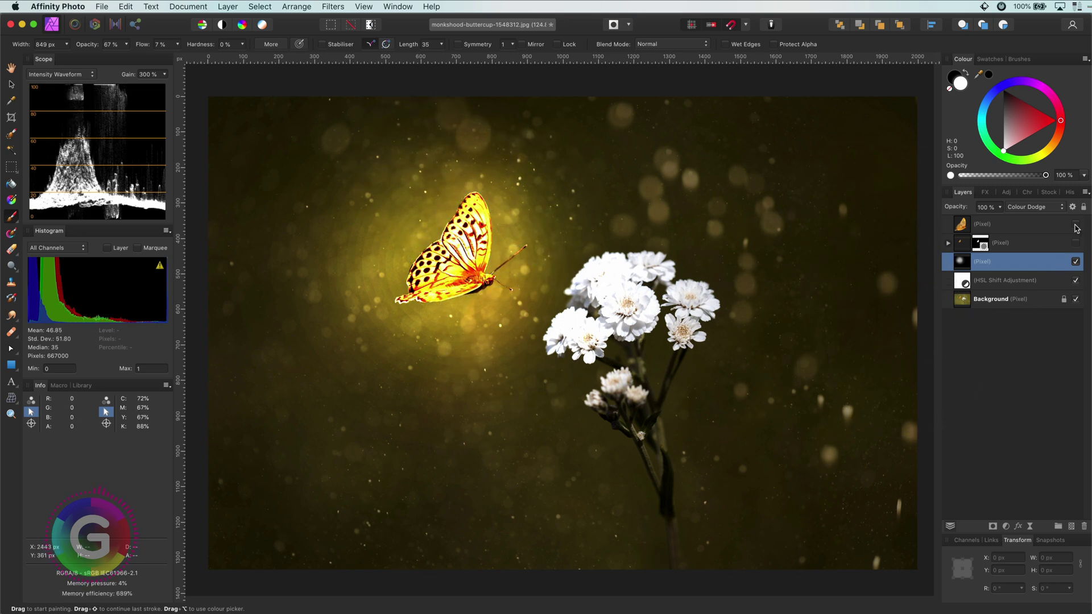
Step: Show the top butterfly copy again and toggle the glow layer to compare
{"action": "left_click", "coordinate": [1076, 226]}
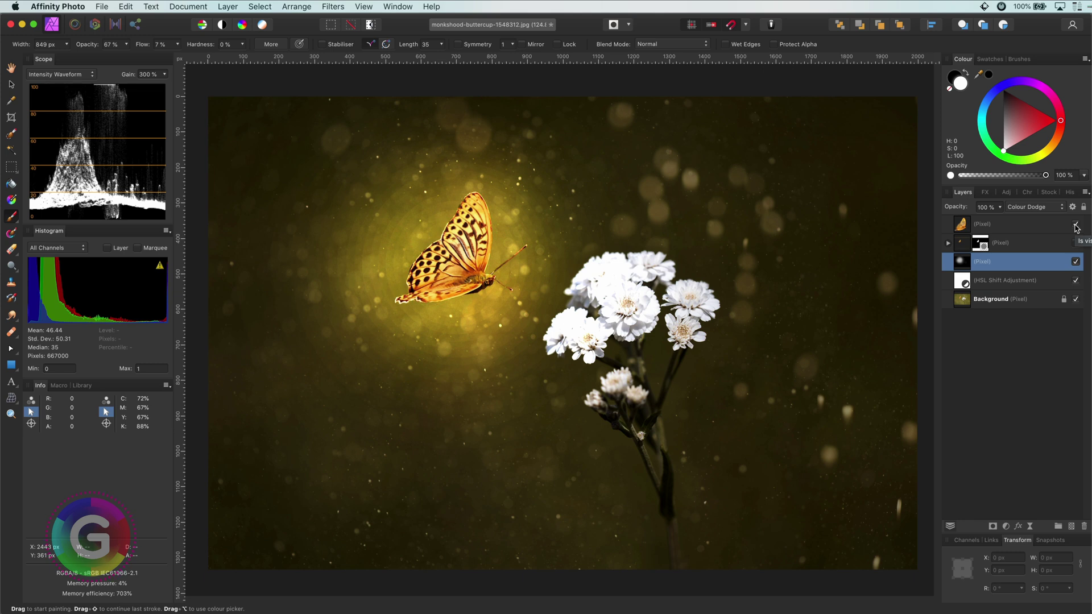
{"action": "left_click", "coordinate": [1075, 263]}
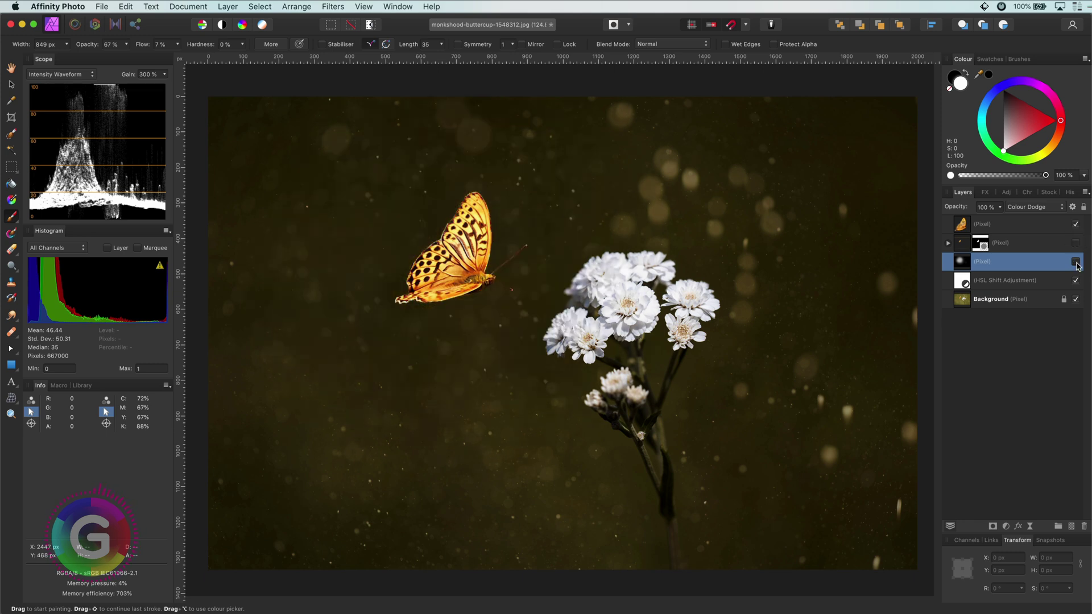
{"action": "left_click", "coordinate": [1076, 262]}
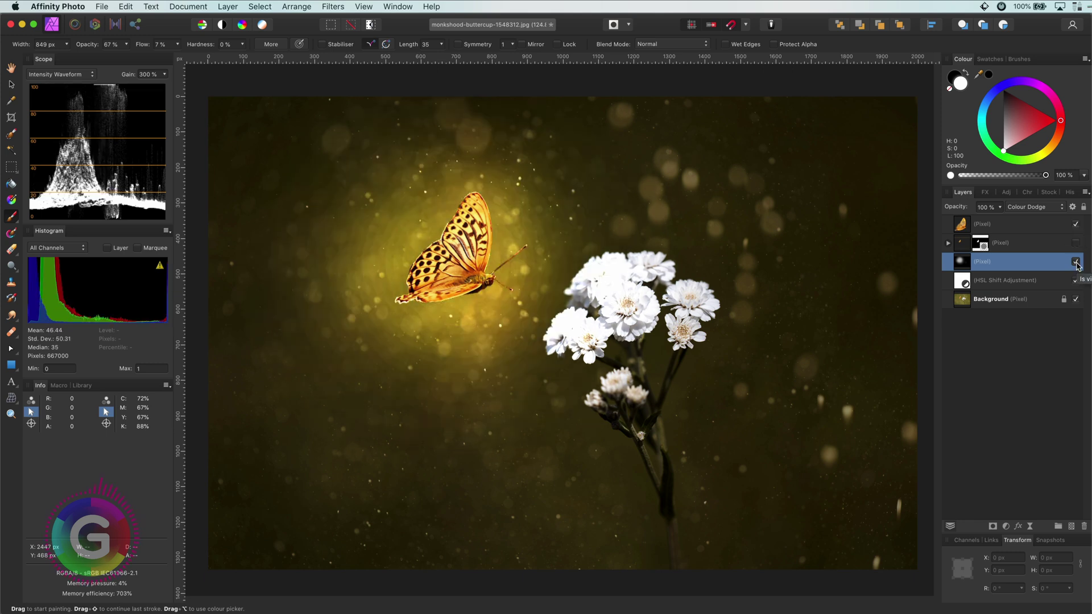
Step: Give the top butterfly layer an orange Outer Glow with a 100 px radius
{"action": "left_click", "coordinate": [982, 228]}
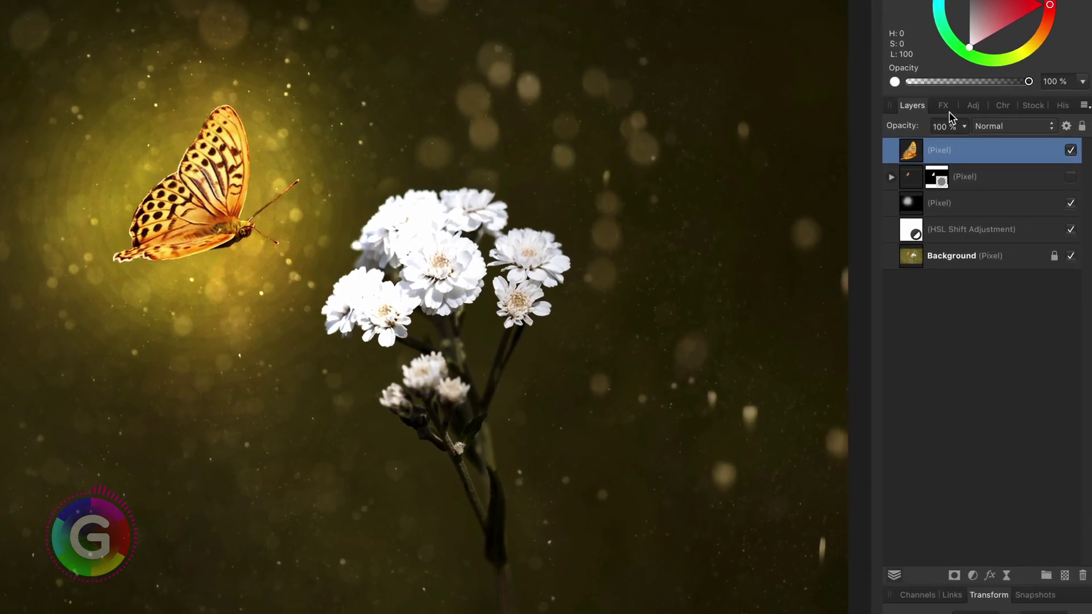
{"action": "left_click", "coordinate": [985, 192]}
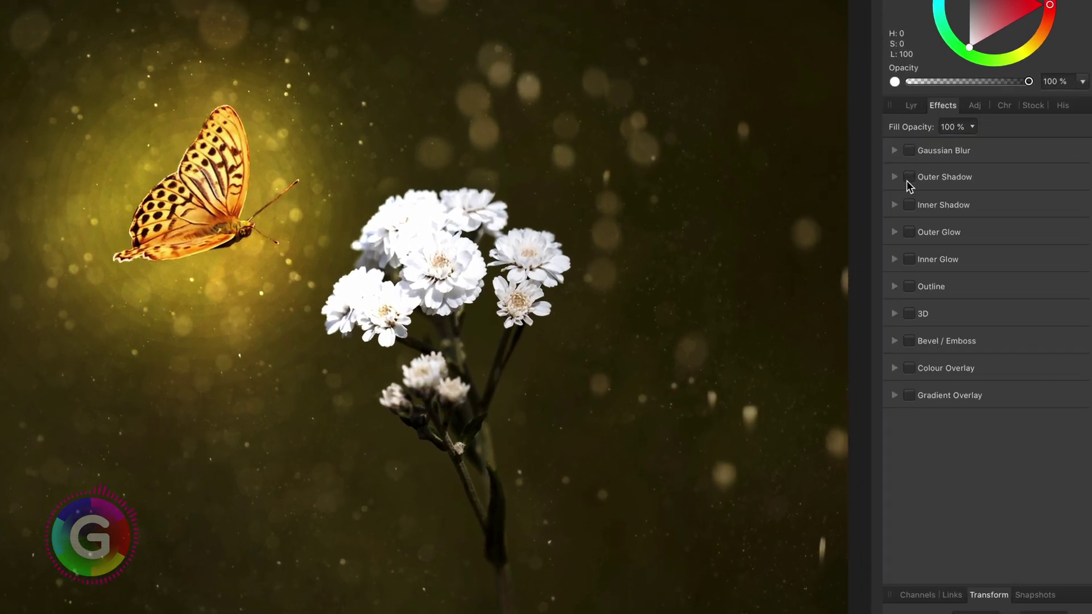
{"action": "left_click", "coordinate": [908, 236]}
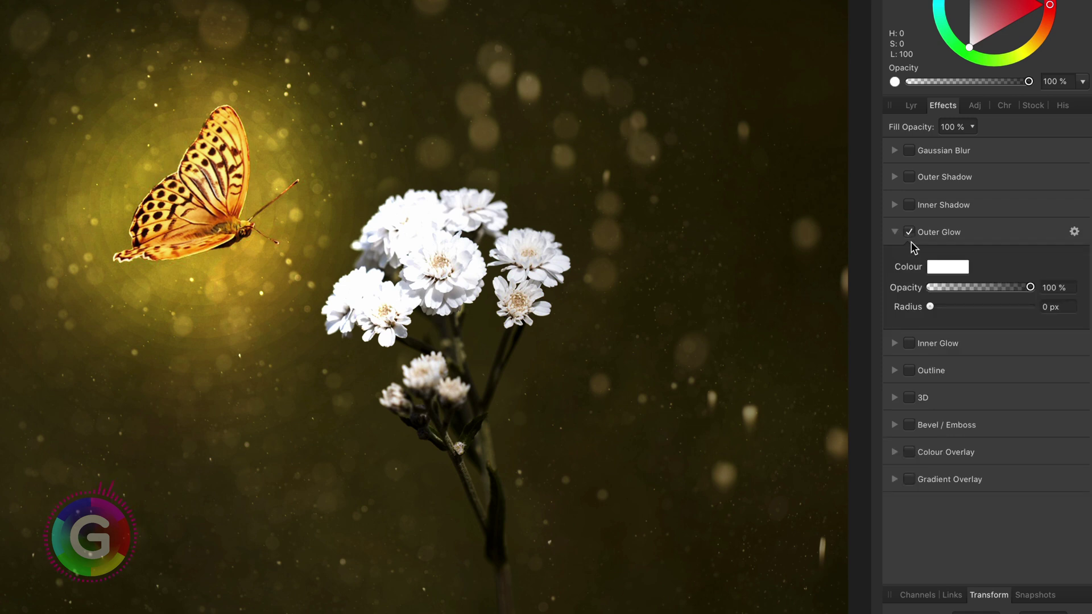
{"action": "left_click_drag", "start_coordinate": [930, 306], "coordinate": [1038, 313]}
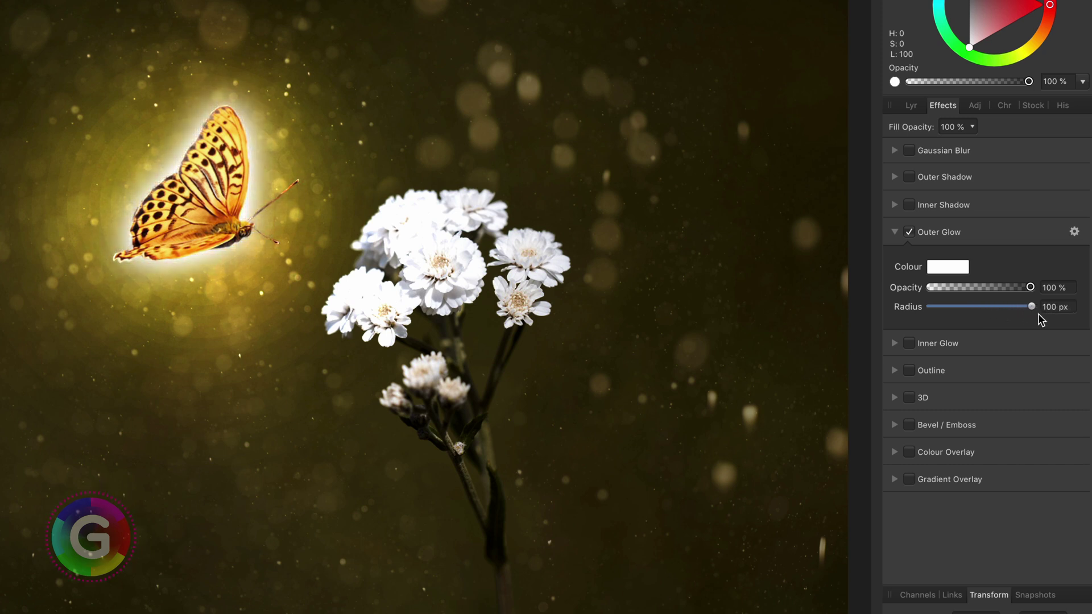
{"action": "left_click", "coordinate": [956, 272]}
{"action": "left_click_drag", "start_coordinate": [1046, 458], "coordinate": [1076, 447]}
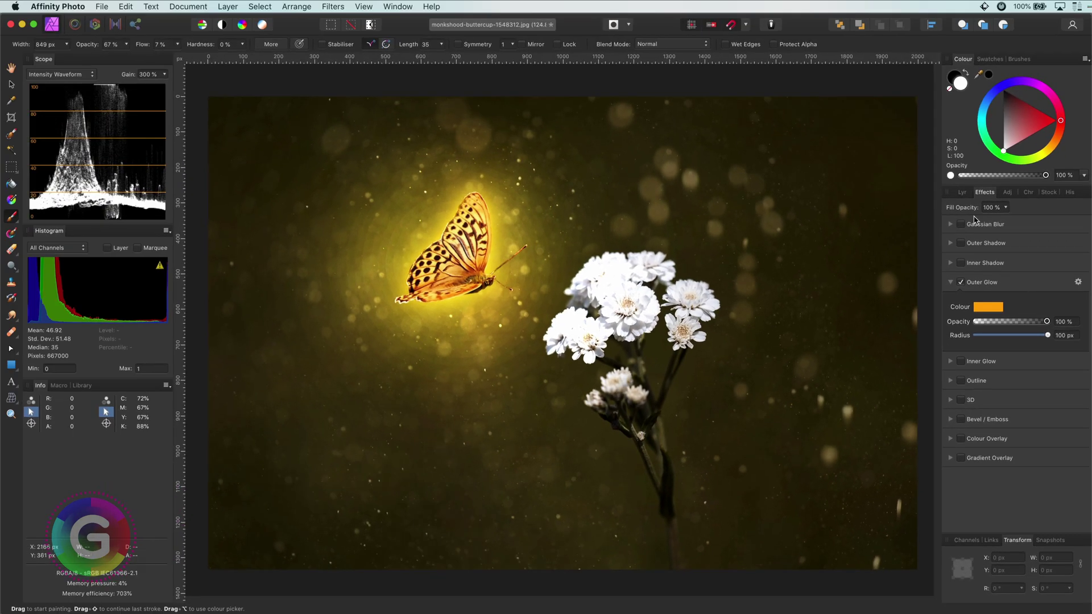
Step: Back in the Layers panel, select the Colour Dodge glow layer and toggle it to compare
{"action": "left_click", "coordinate": [962, 193]}
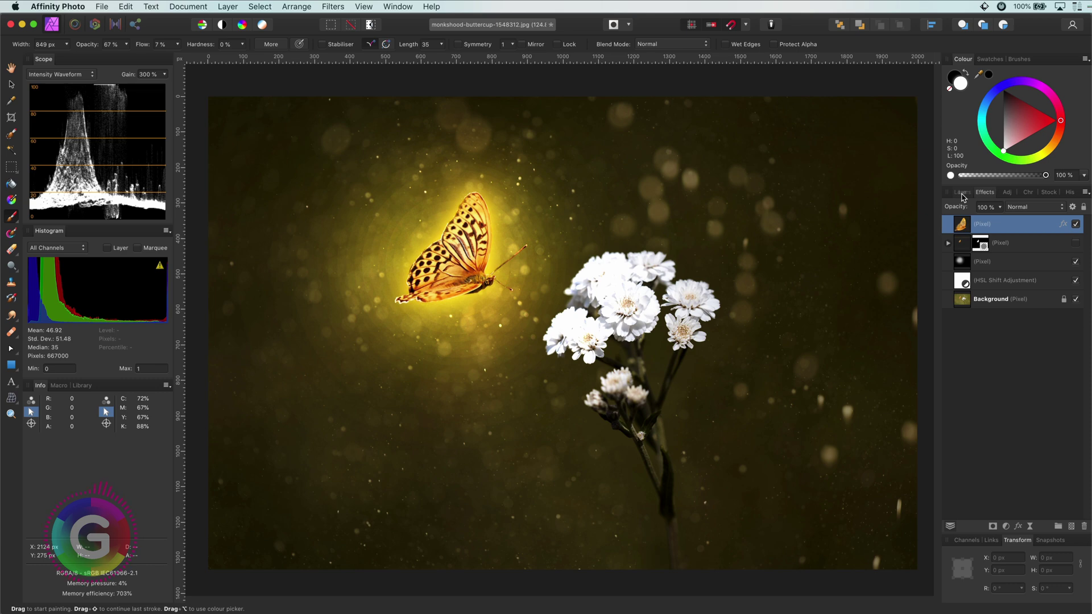
{"action": "scroll", "coordinate": [435, 286], "scroll_direction": "up", "scroll_amount": 5}
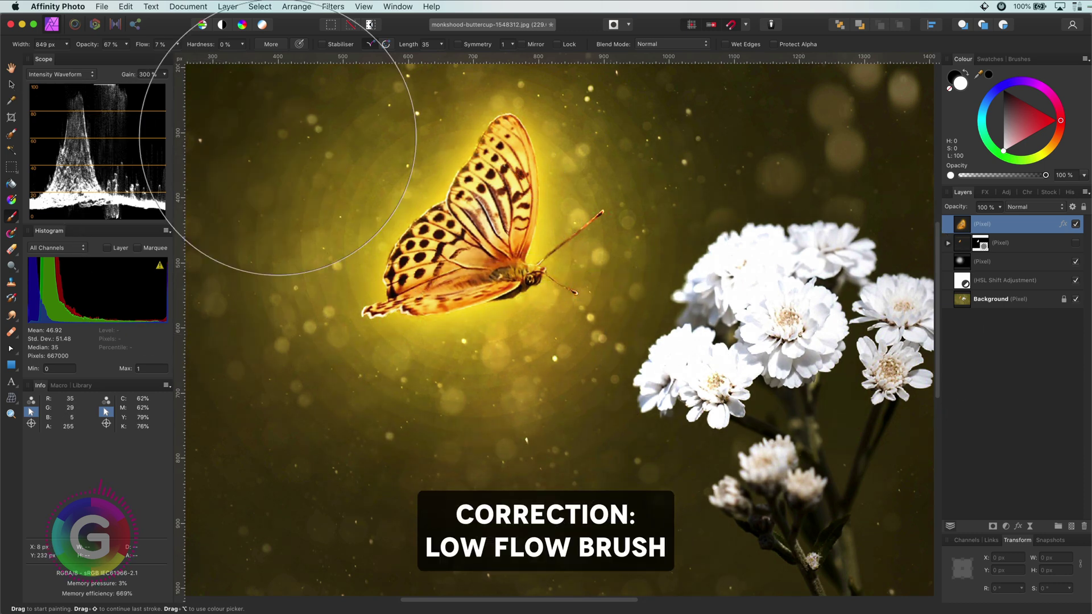
{"action": "key", "text": "bracketleft"}
{"action": "key", "text": "bracketleft"}
{"action": "key", "text": "bracketleft"}
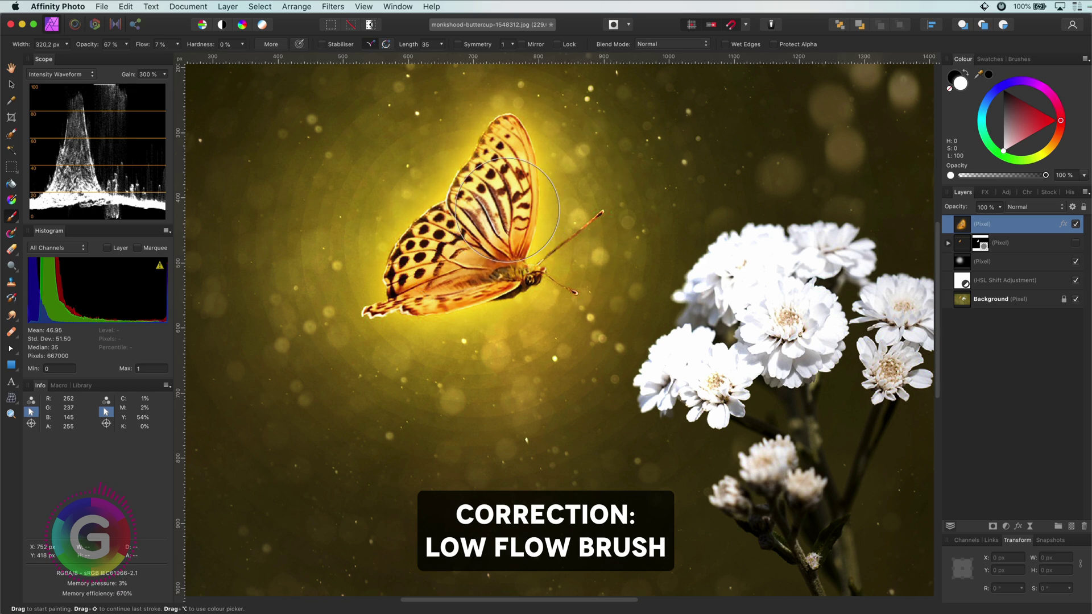
{"action": "left_click", "coordinate": [961, 265]}
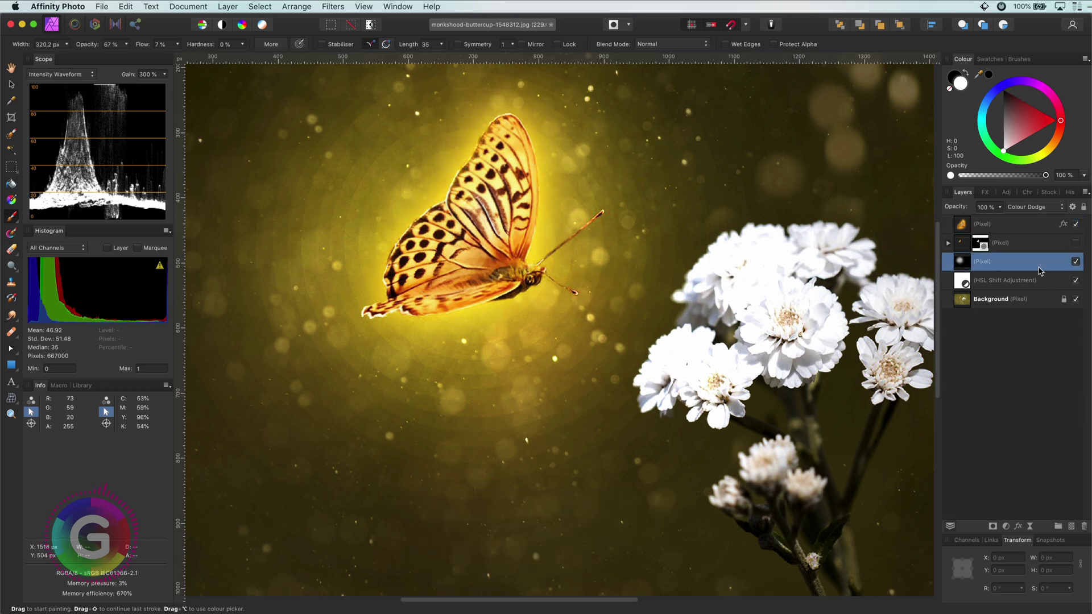
{"action": "left_click", "coordinate": [1075, 261]}
{"action": "left_click", "coordinate": [1075, 261]}
Step: Add a Live Gaussian Blur with a 16.8 px radius to the glow layer, then zoom out
{"action": "left_click", "coordinate": [1029, 526]}
{"action": "left_click", "coordinate": [866, 387]}
{"action": "left_click_drag", "start_coordinate": [749, 559], "coordinate": [818, 563]}
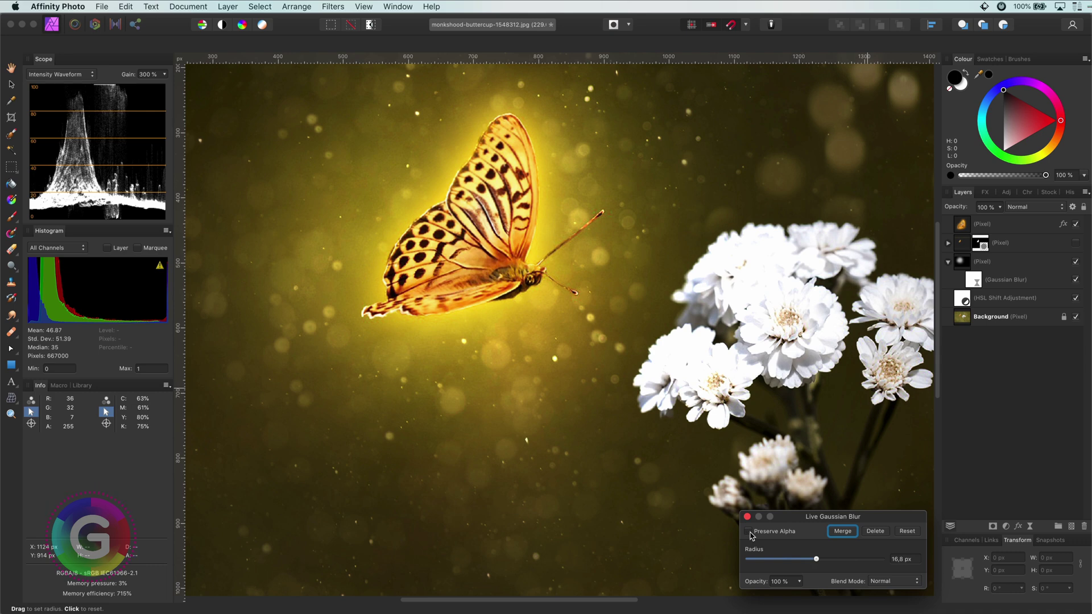
{"action": "left_click", "coordinate": [747, 520]}
{"action": "key", "text": "b"}
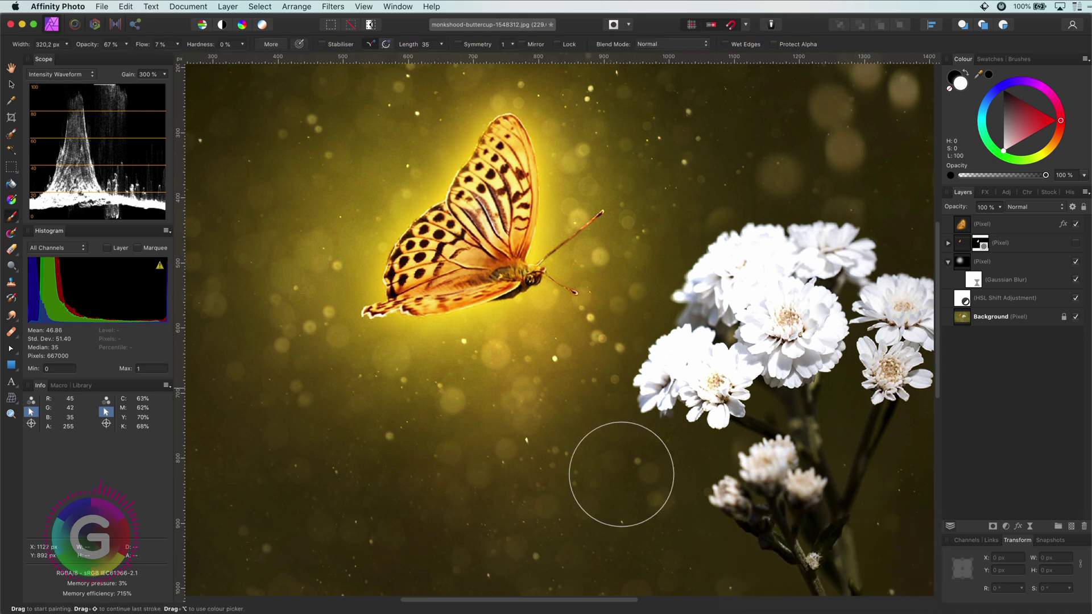
{"action": "key", "text": "super+minus"}
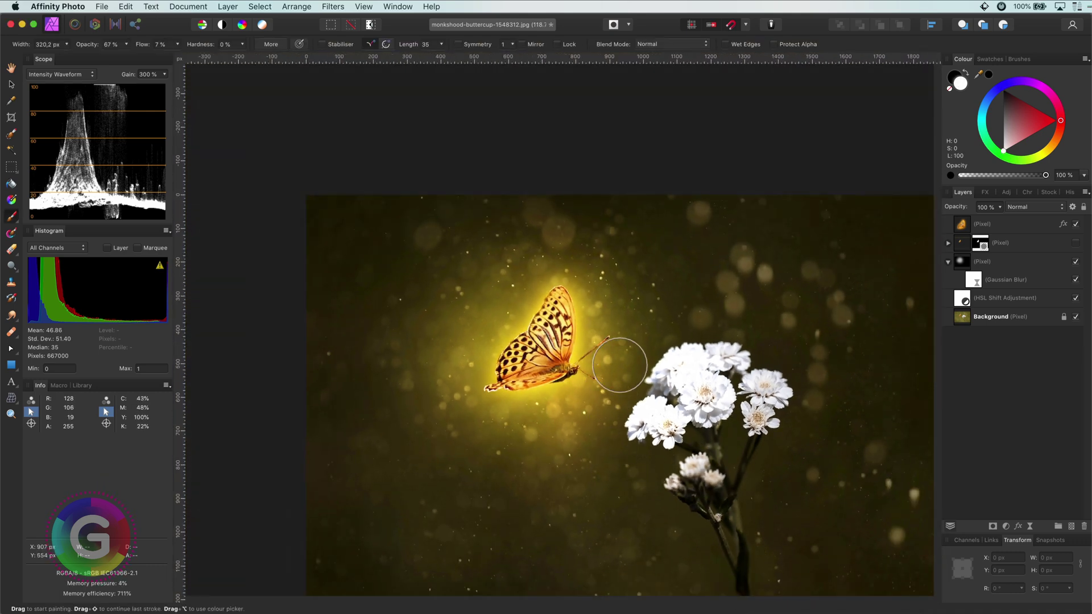
Step: Fit the image to the window, add a new top pixel layer, and sample the butterfly's yellow as paint colour
{"action": "key", "text": "super+0"}
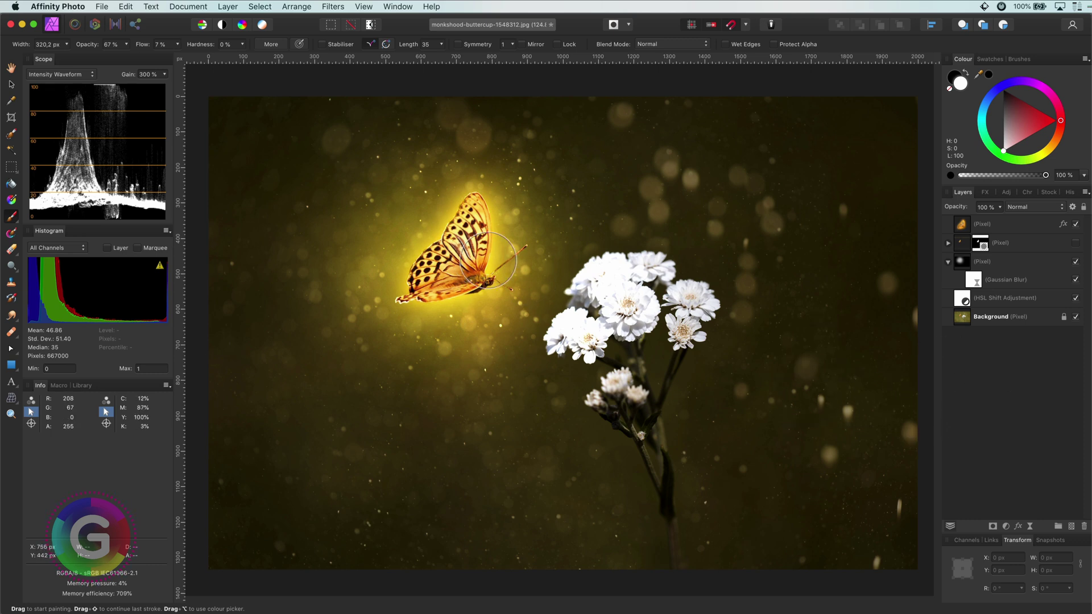
{"action": "left_click", "coordinate": [962, 228]}
{"action": "left_click", "coordinate": [1072, 527]}
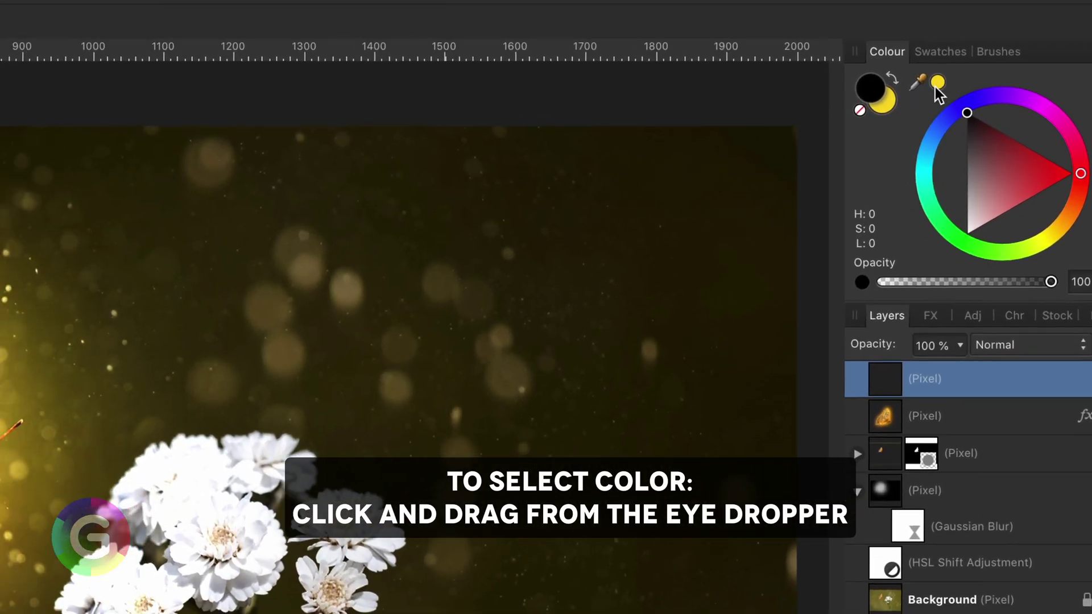
{"action": "left_click_drag", "start_coordinate": [916, 83], "coordinate": [0, 421]}
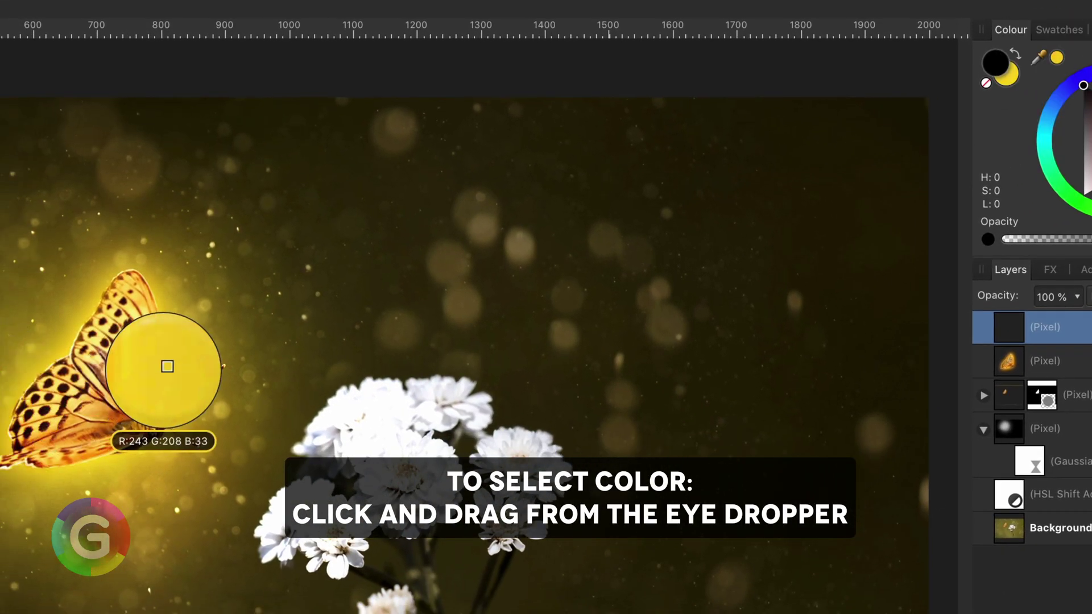
{"action": "mouse_move", "coordinate": [167, 366]}
{"action": "left_mouse_down"}
{"action": "mouse_move", "coordinate": [168, 353]}
{"action": "mouse_move", "coordinate": [161, 362]}
{"action": "left_mouse_up"}
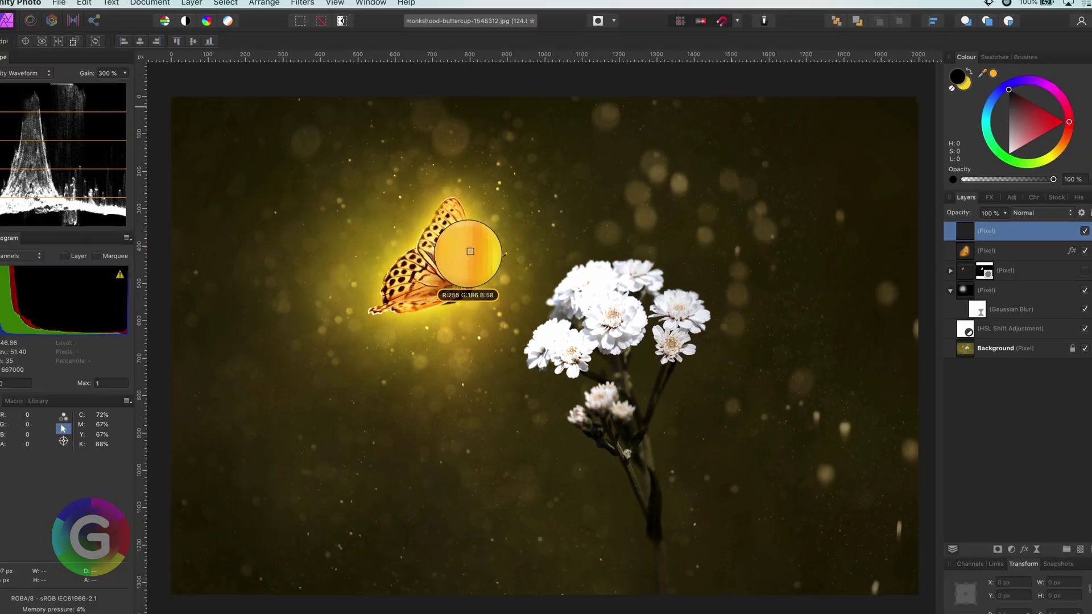
{"action": "left_click_drag", "start_coordinate": [471, 252], "coordinate": [467, 251]}
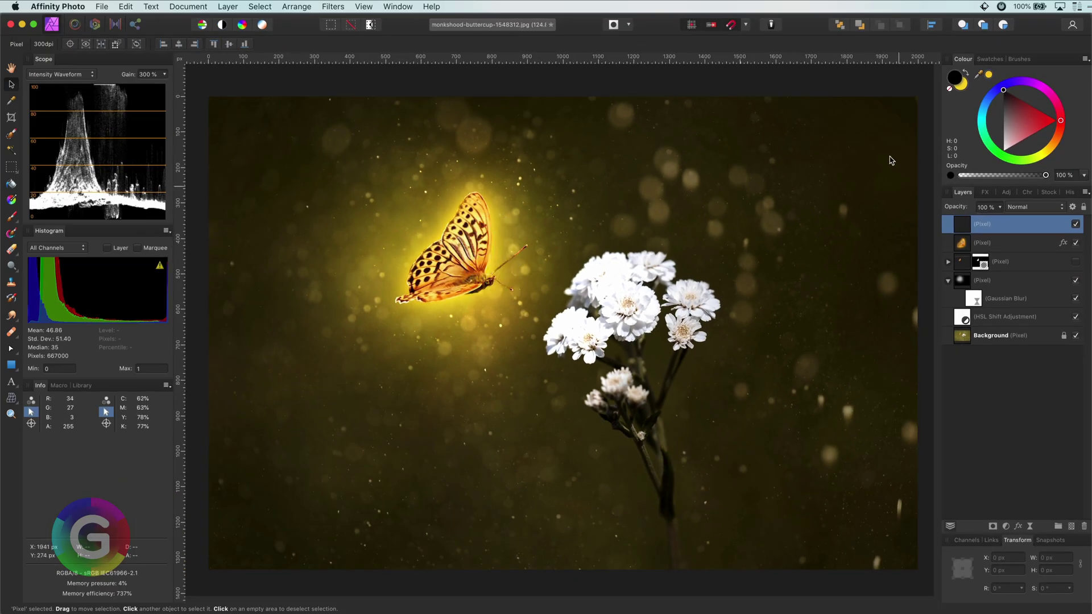
{"action": "left_click", "coordinate": [962, 87]}
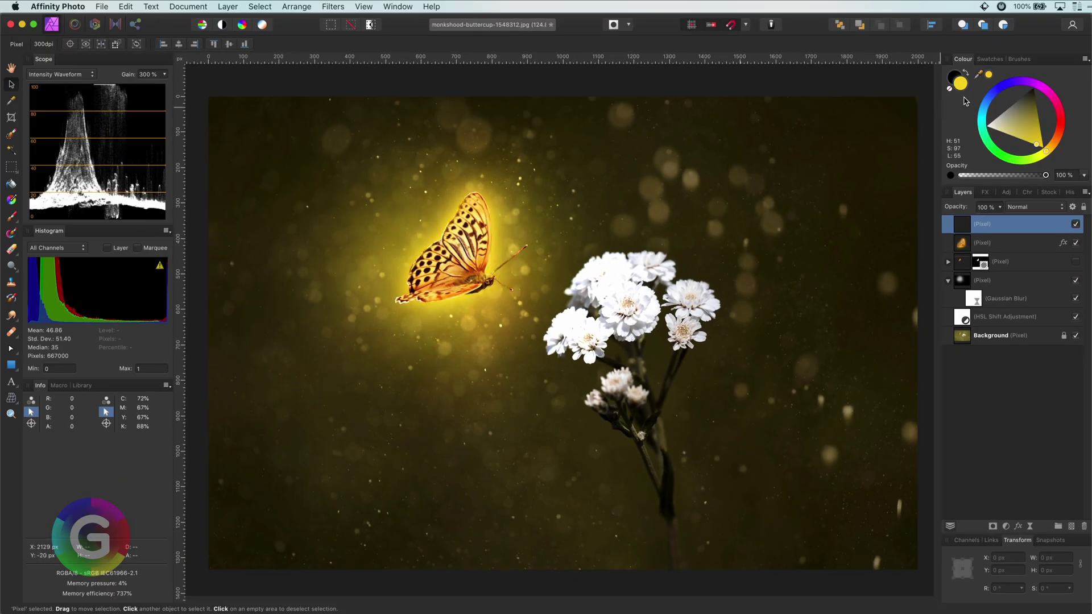
{"action": "left_click", "coordinate": [988, 76]}
Step: Paint a soft yellow shine over the white flowers with an enlarged brush
{"action": "left_click", "coordinate": [11, 216]}
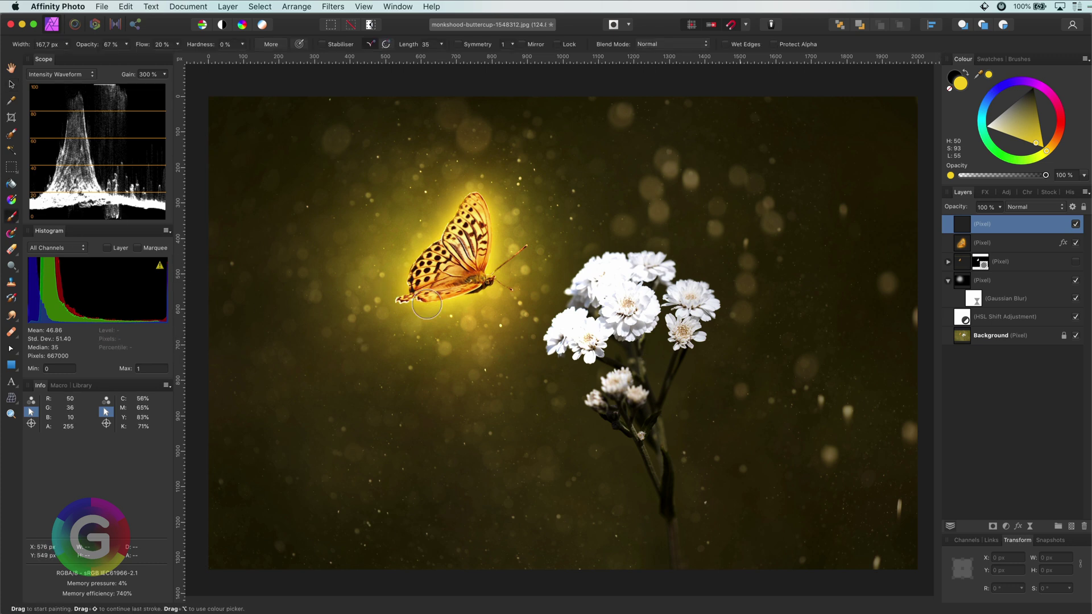
{"action": "left_click_drag", "start_coordinate": [522, 317], "coordinate": [558, 317]}
{"action": "key", "text": "bracketright"}
{"action": "key", "text": "bracketright"}
{"action": "key", "text": "bracketright"}
{"action": "key", "text": "bracketright"}
{"action": "key", "text": "bracketright"}
{"action": "key", "text": "bracketright"}
{"action": "key", "text": "bracketright"}
{"action": "key", "text": "bracketright"}
{"action": "key", "text": "bracketright"}
{"action": "key", "text": "bracketright"}
{"action": "key", "text": "bracketright"}
{"action": "key", "text": "bracketright"}
{"action": "key", "text": "bracketright"}
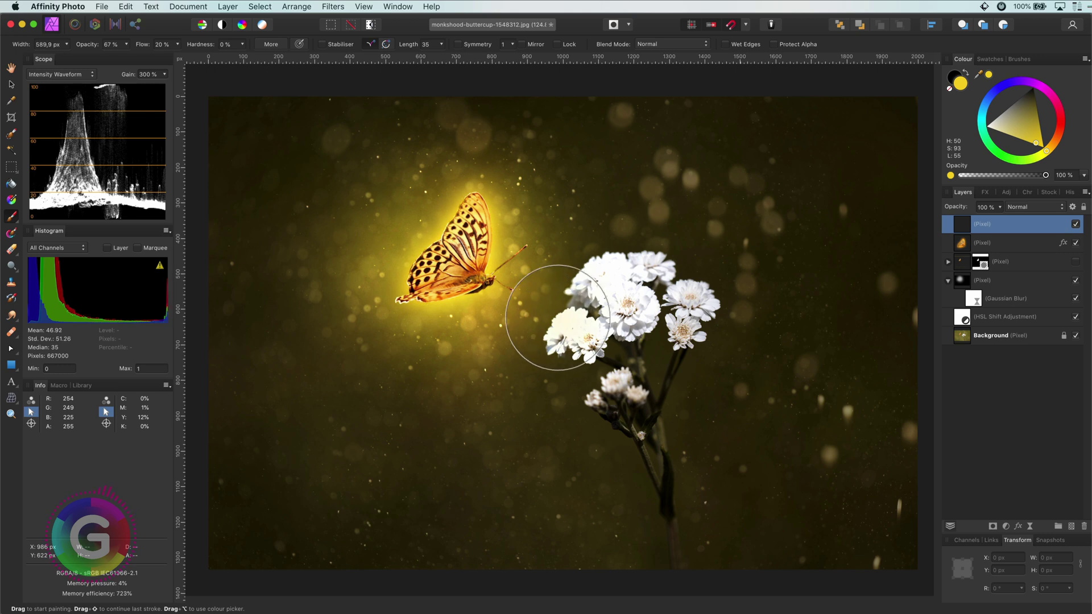
{"action": "key", "text": "bracketright"}
{"action": "key", "text": "bracketright"}
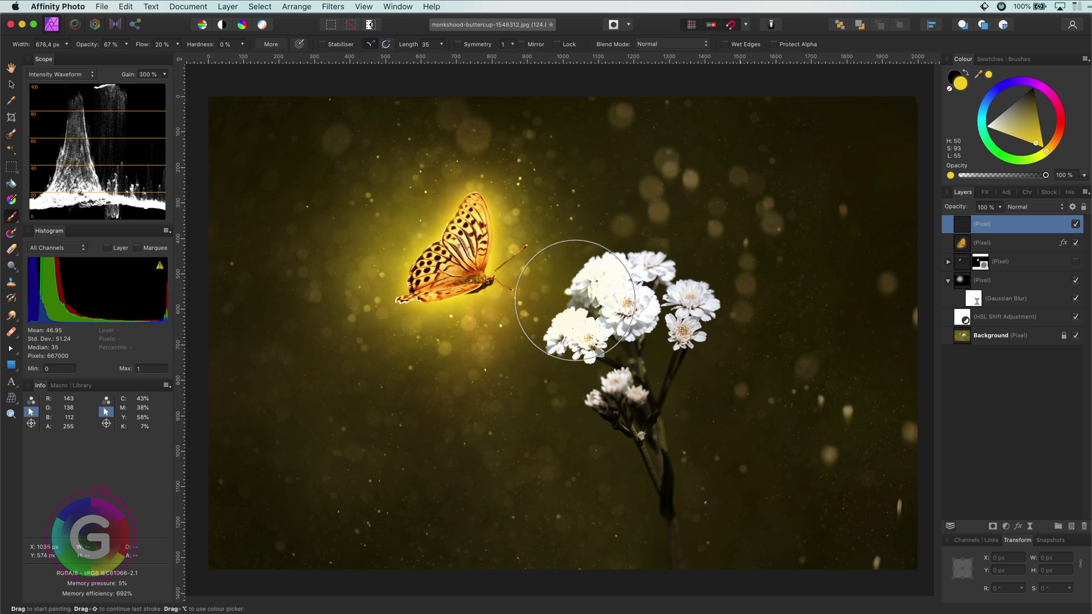
{"action": "mouse_move", "coordinate": [576, 301]}
{"action": "left_mouse_down"}
{"action": "mouse_move", "coordinate": [577, 317]}
{"action": "mouse_move", "coordinate": [589, 264]}
{"action": "left_mouse_up"}
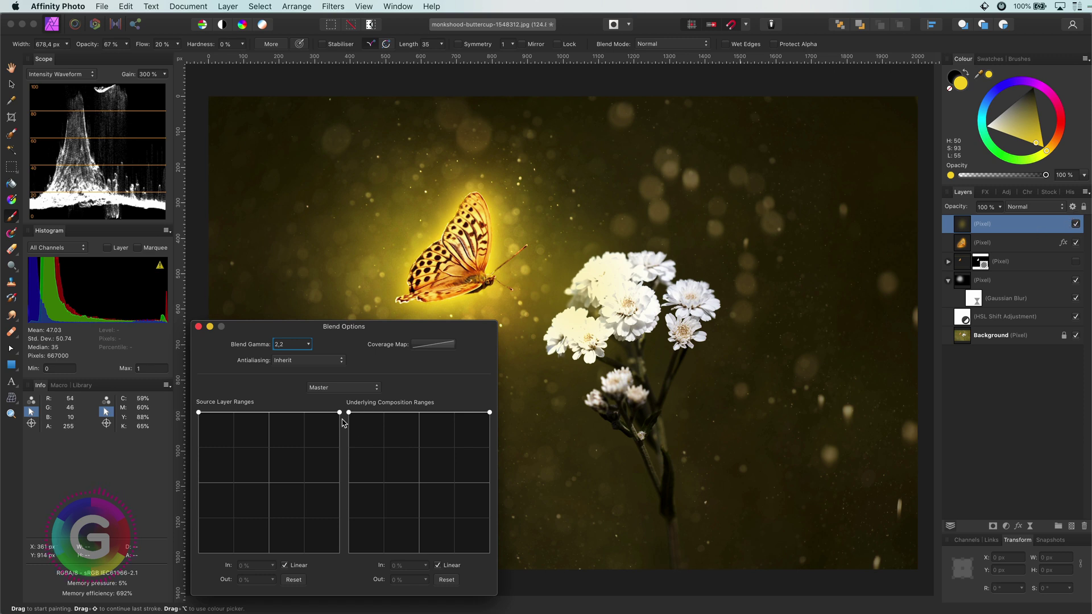
Step: Adjust the shine layer's blend ranges to fade it over the darkest and brightest areas beneath
{"action": "left_click_drag", "start_coordinate": [348, 412], "coordinate": [348, 459]}
{"action": "left_click_drag", "start_coordinate": [344, 569], "coordinate": [343, 607]}
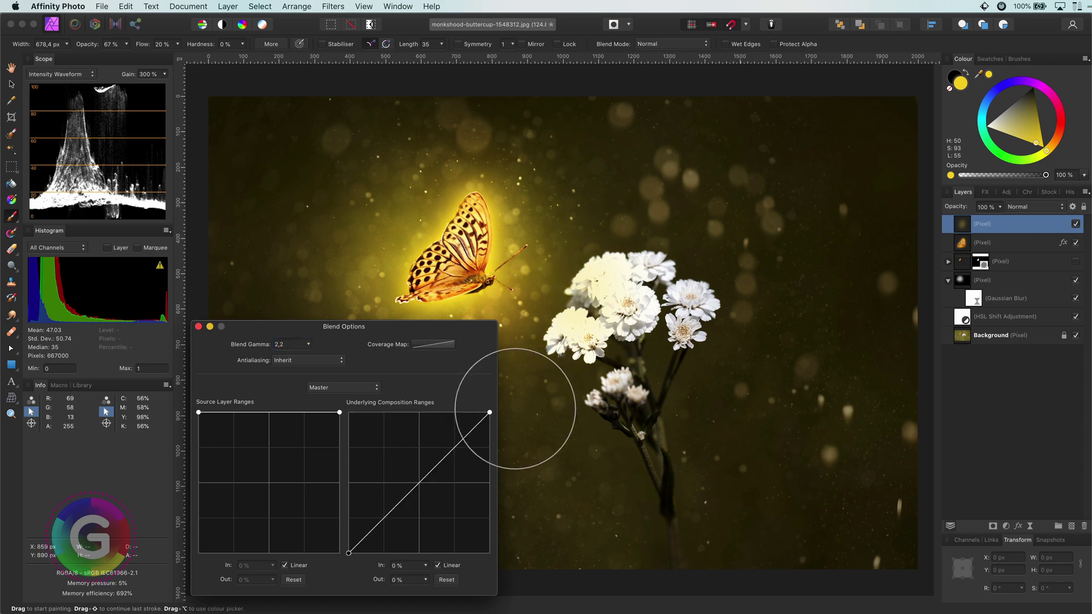
{"action": "left_click", "coordinate": [490, 413]}
{"action": "mouse_move", "coordinate": [491, 432]}
{"action": "left_mouse_down"}
{"action": "mouse_move", "coordinate": [500, 571]}
{"action": "mouse_move", "coordinate": [511, 441]}
{"action": "left_mouse_up"}
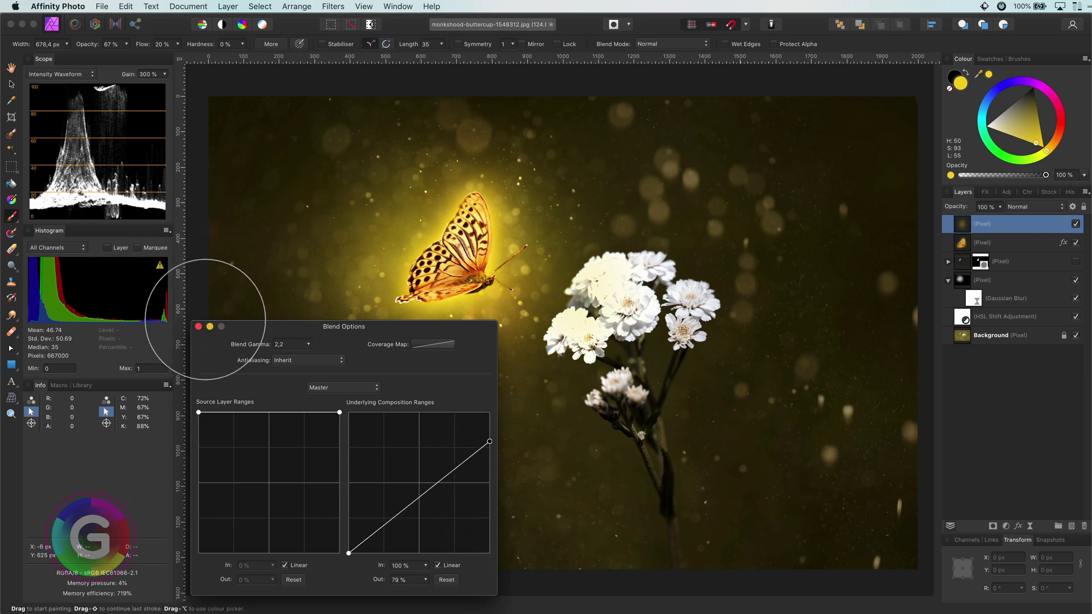
{"action": "left_click", "coordinate": [198, 326]}
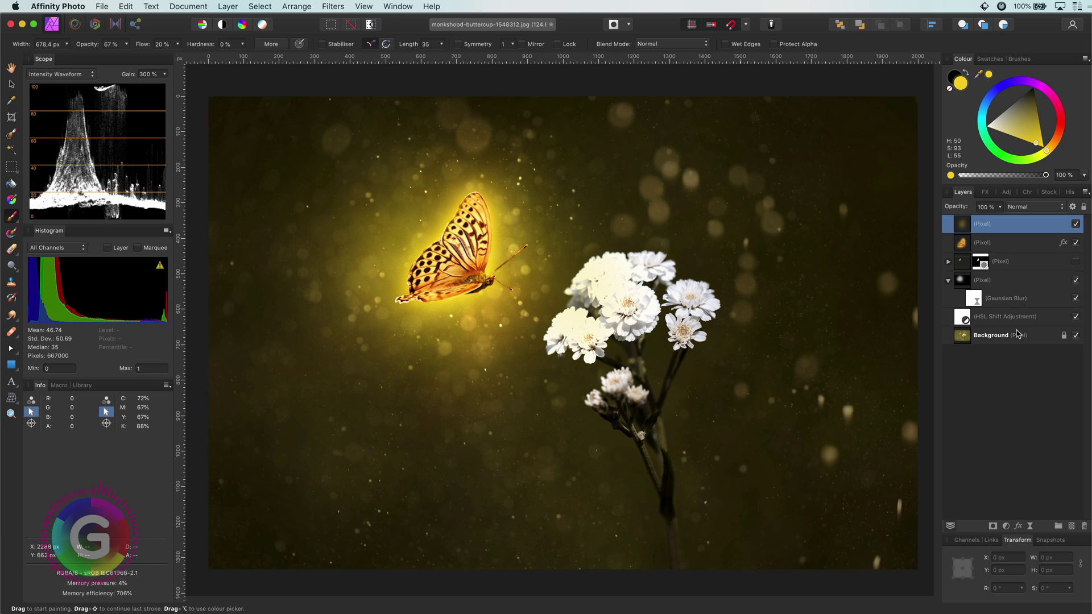
Step: Shrink the brush to 217.5 px and lower the top painted layer's opacity to 88%
{"action": "scroll", "coordinate": [569, 337], "scroll_direction": "up", "scroll_amount": 2}
{"action": "scroll", "coordinate": [569, 338], "scroll_direction": "up", "scroll_amount": 3}
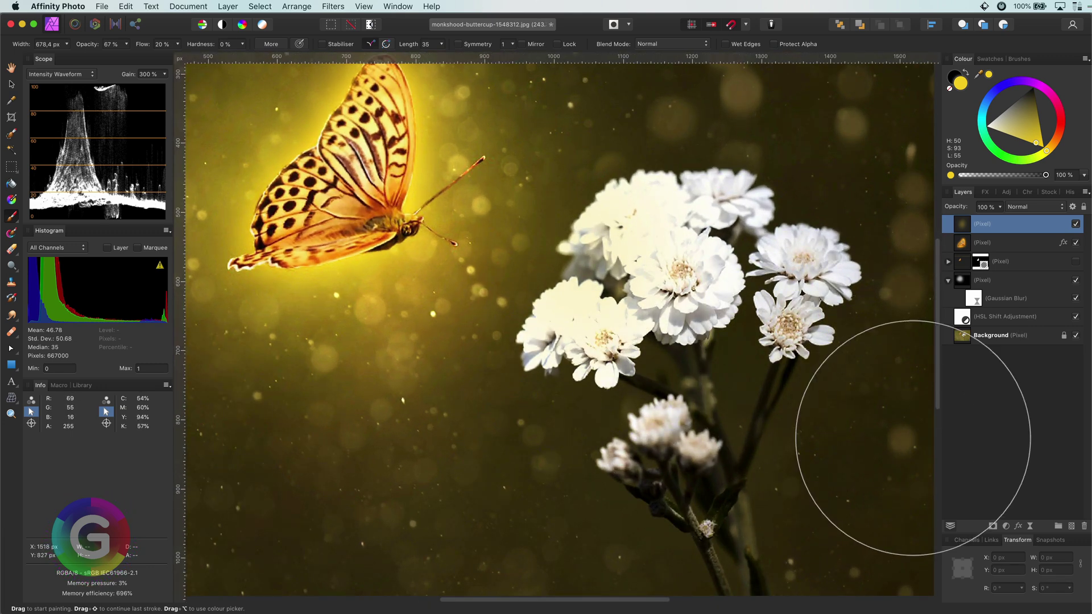
{"action": "key", "text": "bracketleft"}
{"action": "key", "text": "bracketleft"}
{"action": "key", "text": "bracketleft"}
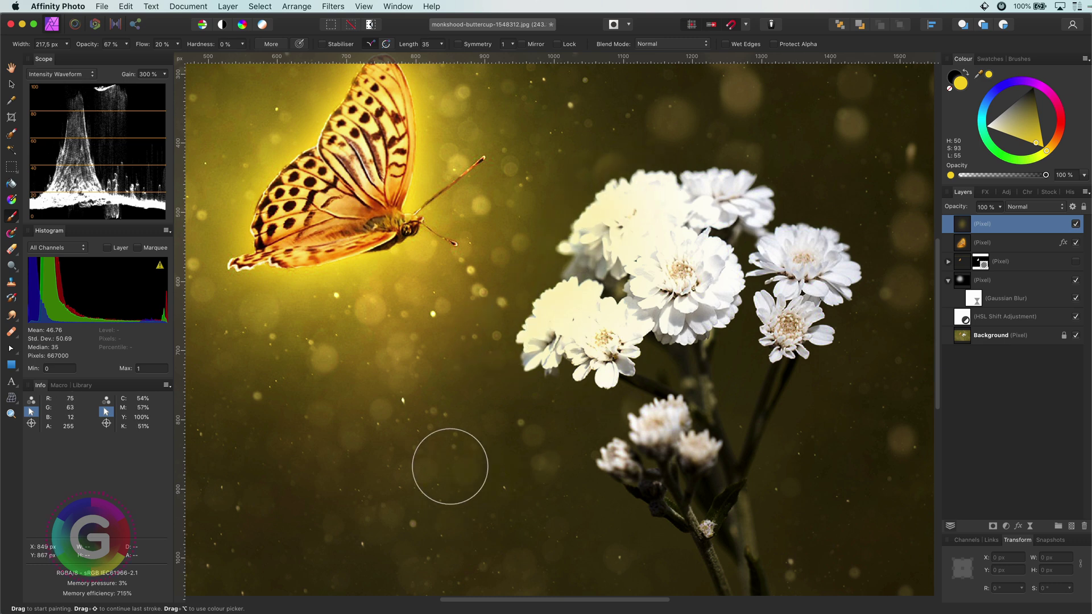
{"action": "scroll", "coordinate": [500, 442], "scroll_direction": "down", "scroll_amount": 3}
{"action": "scroll", "coordinate": [734, 451], "scroll_direction": "down", "scroll_amount": 2}
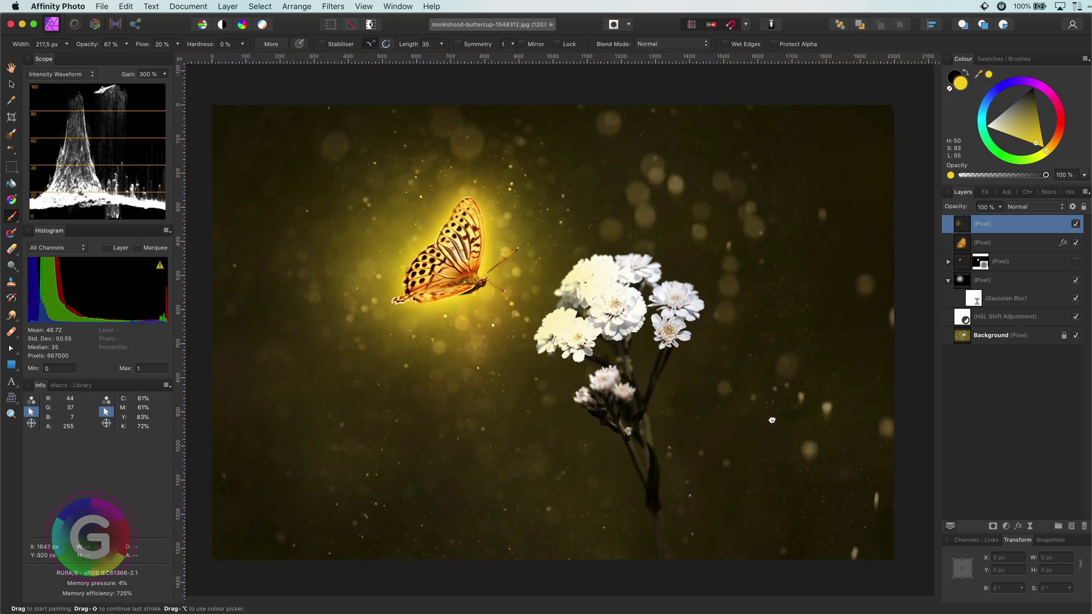
{"action": "left_click_drag", "start_coordinate": [962, 214], "coordinate": [949, 209]}
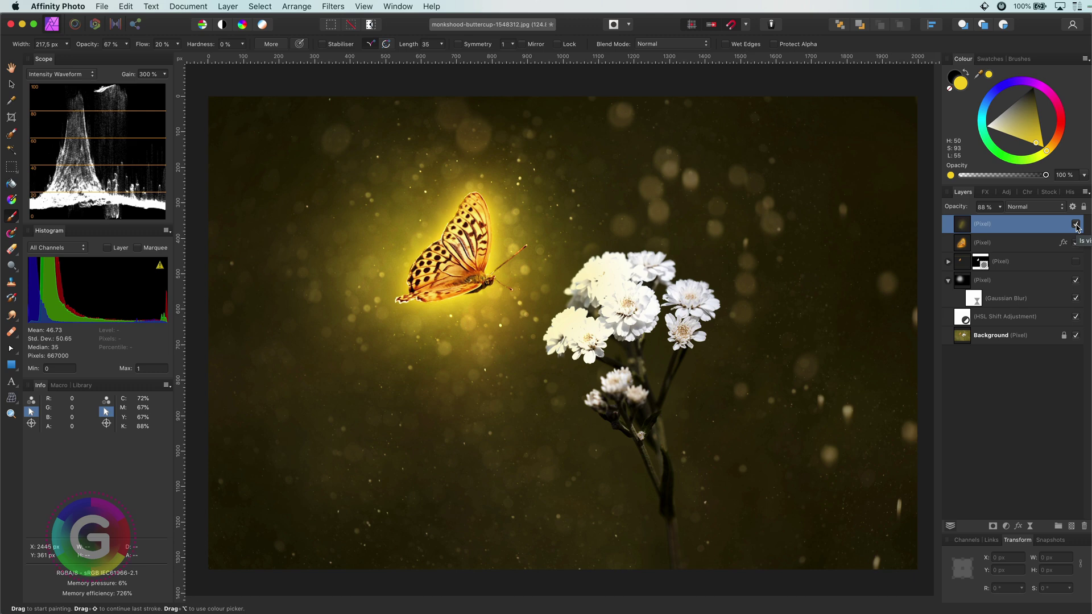
{"action": "key", "text": "super+alt+a"}
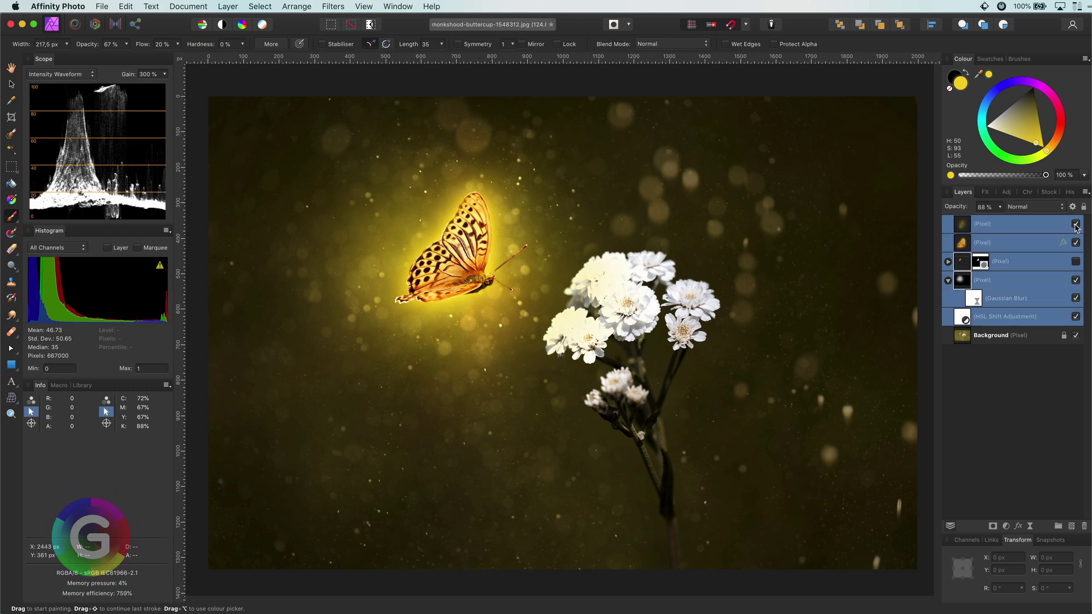
{"action": "left_click", "coordinate": [1075, 224]}
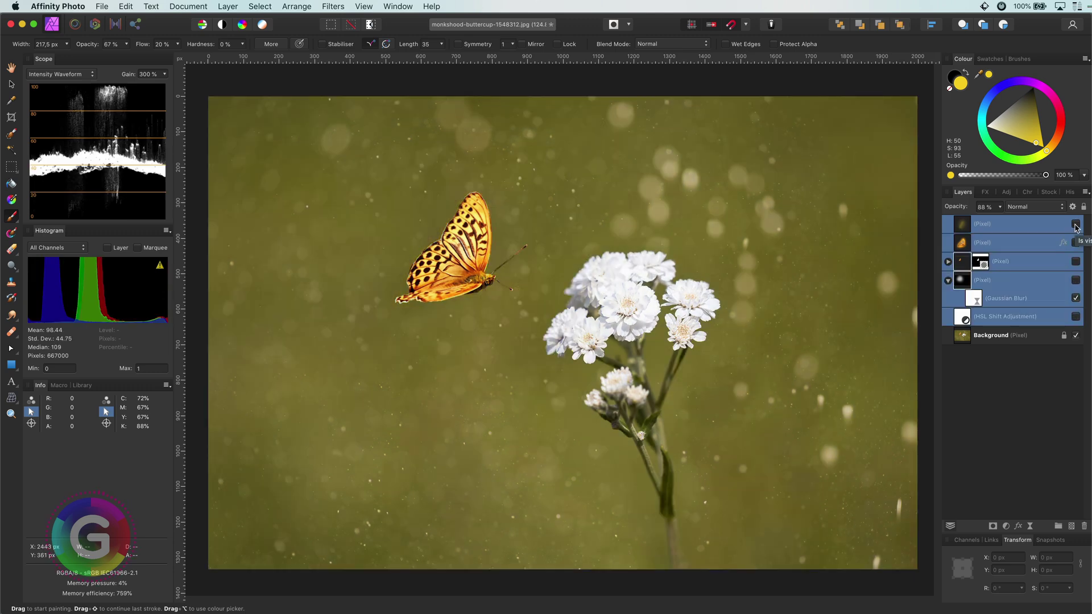
{"action": "left_click", "coordinate": [1075, 224]}
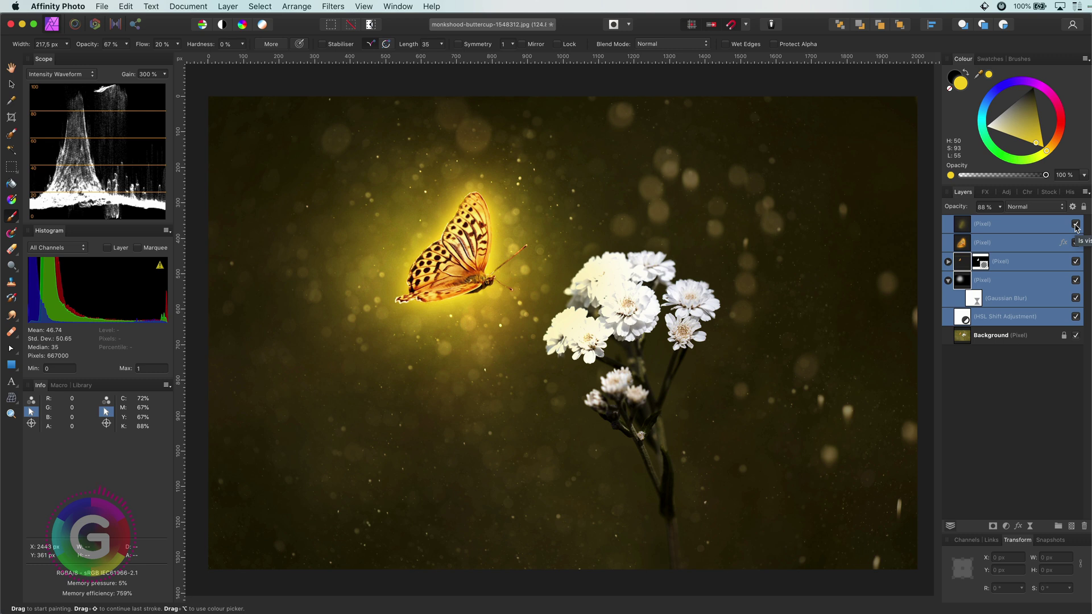
Step: Duplicate the butterfly layer and turn off Outer Glow on the copy
{"action": "left_click", "coordinate": [964, 245]}
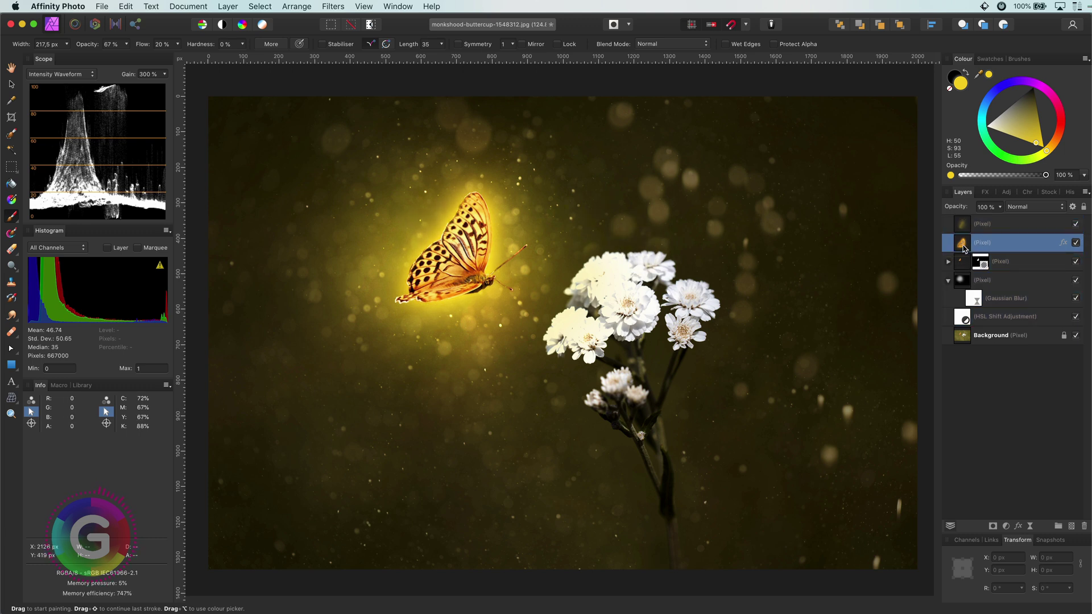
{"action": "key", "text": "super+j"}
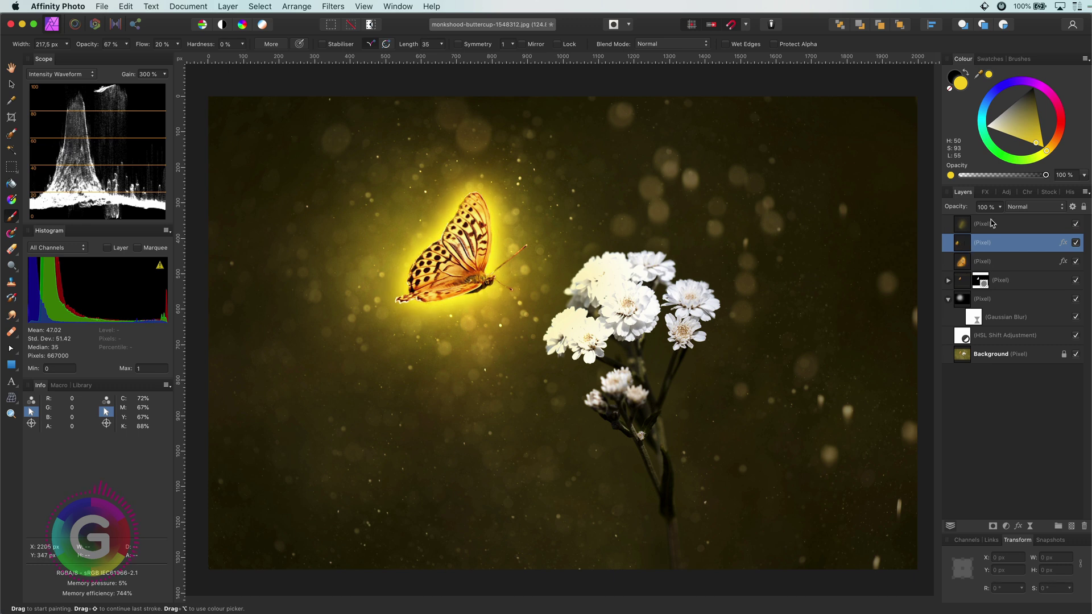
{"action": "left_click", "coordinate": [984, 192]}
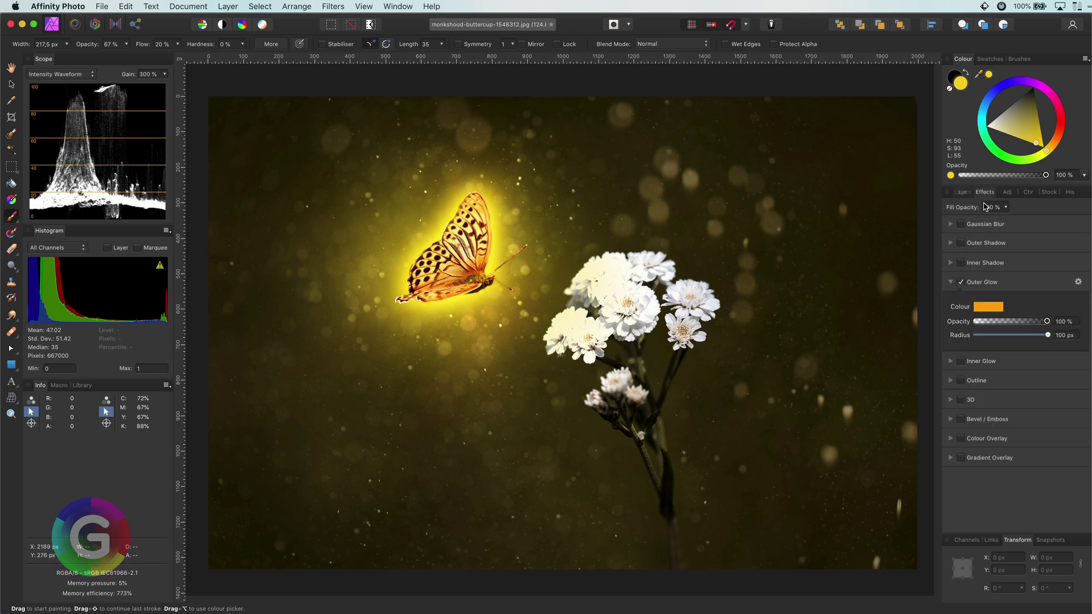
{"action": "left_click", "coordinate": [960, 283]}
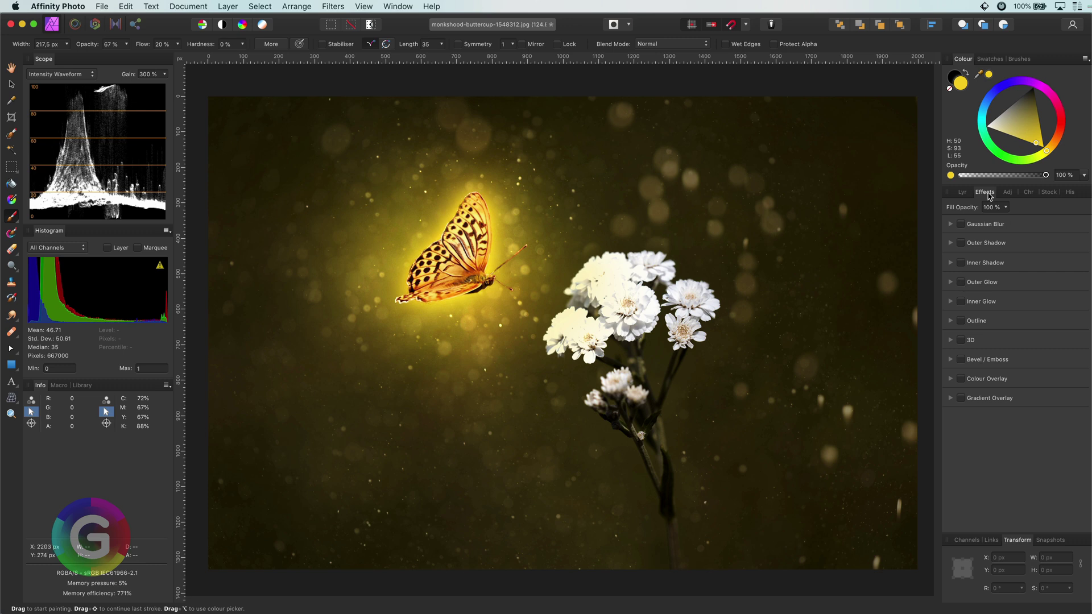
{"action": "left_click", "coordinate": [964, 194]}
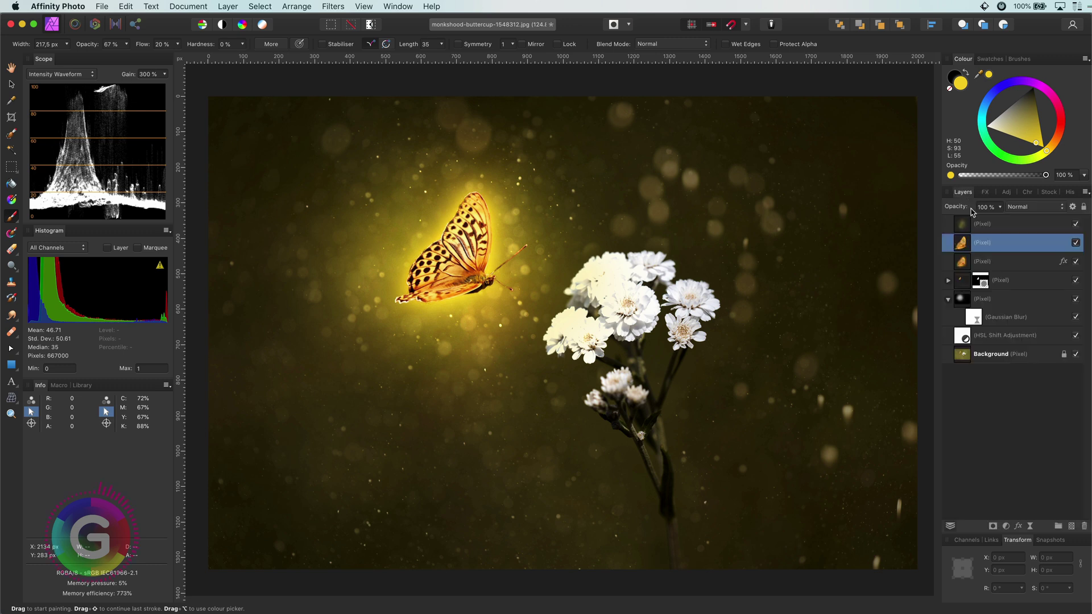
Step: Add a Live Gaussian Blur of about 49.4 px to the copy and toggle it to compare
{"action": "left_click", "coordinate": [1030, 527]}
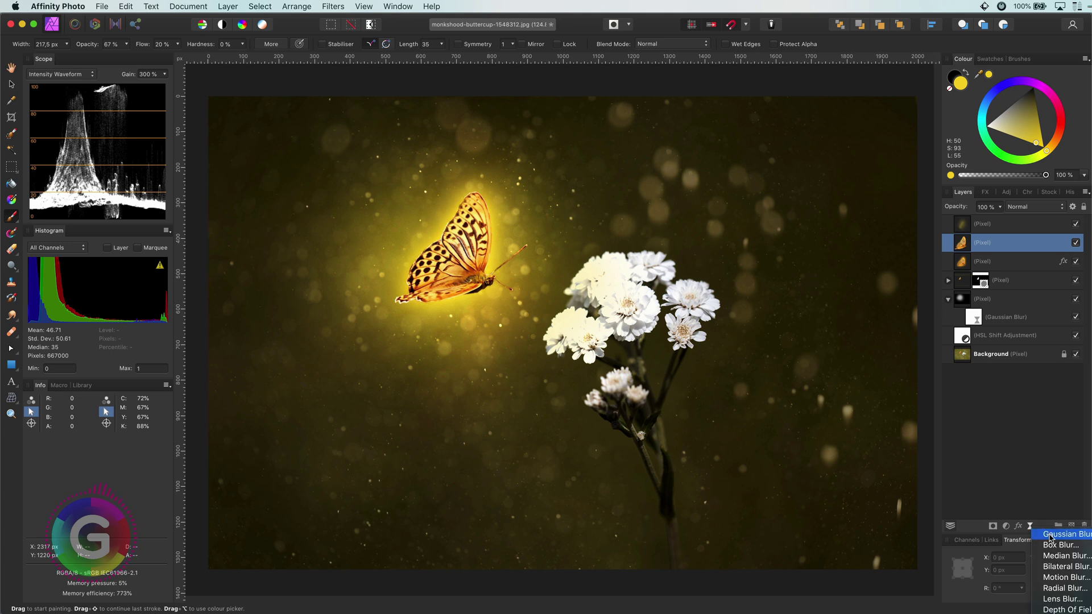
{"action": "left_click", "coordinate": [1049, 535]}
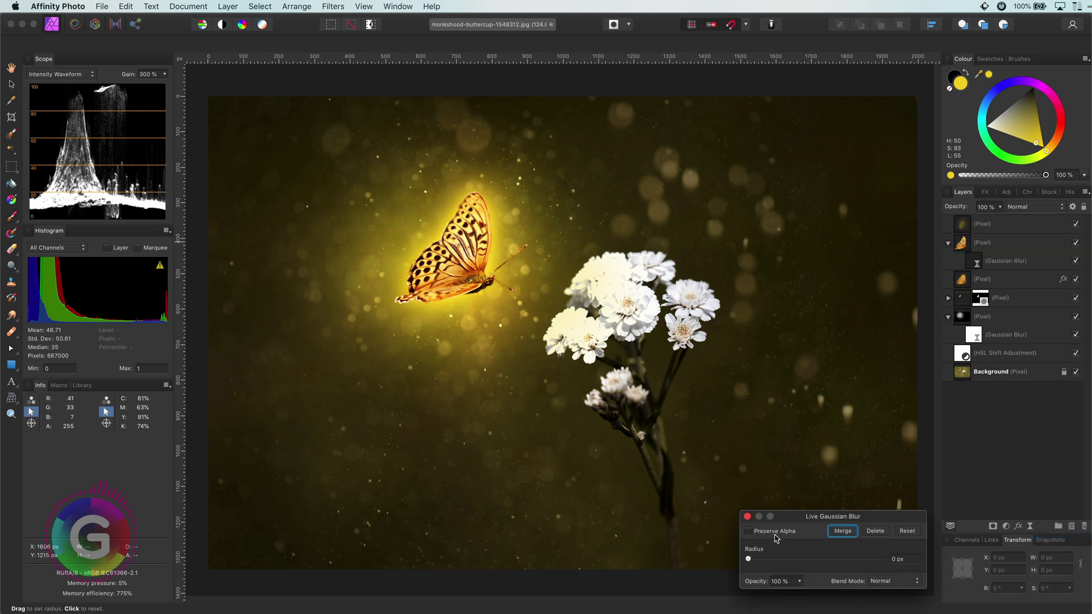
{"action": "left_click_drag", "start_coordinate": [748, 559], "coordinate": [879, 569]}
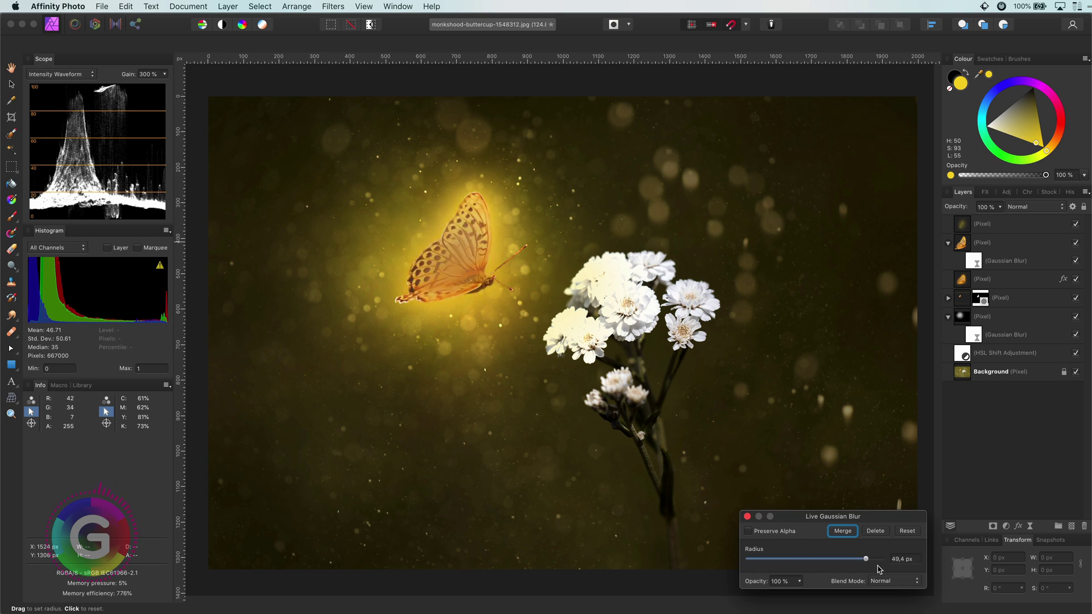
{"action": "left_click", "coordinate": [747, 516]}
{"action": "key", "text": "b"}
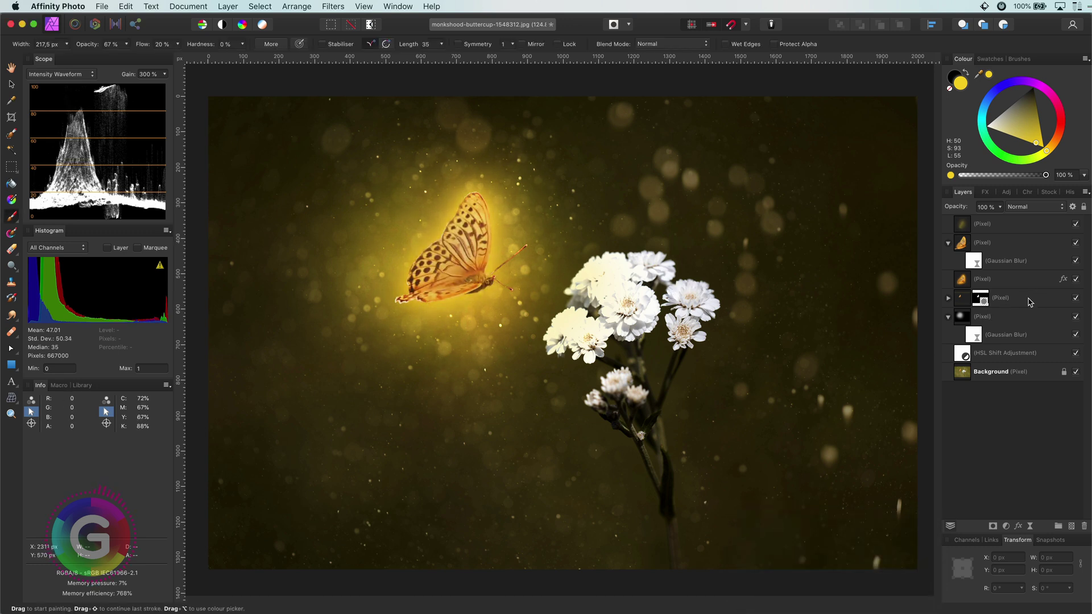
{"action": "left_click", "coordinate": [1075, 243]}
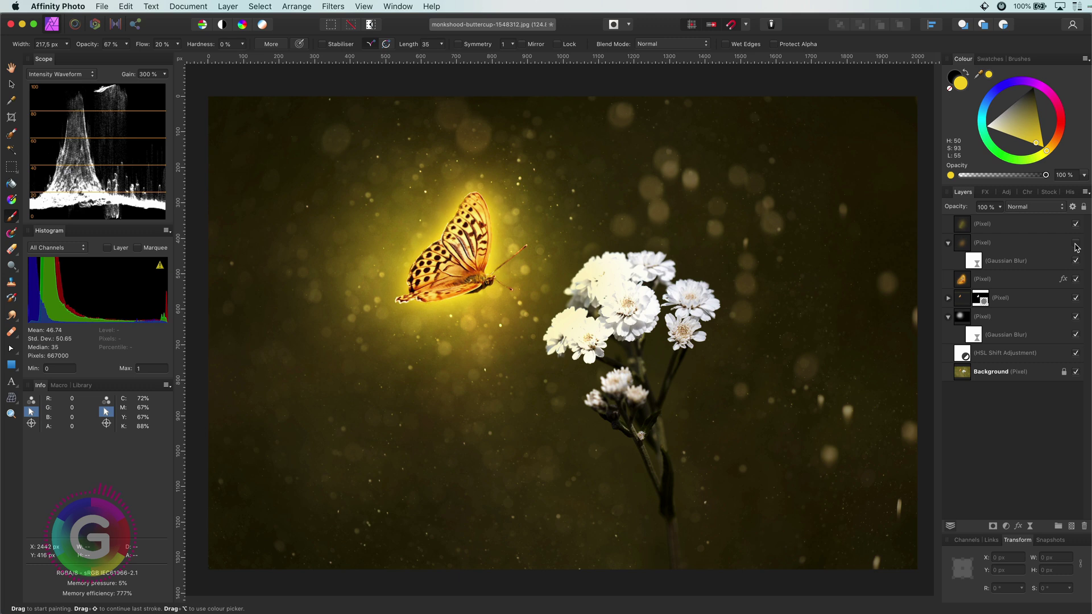
{"action": "left_click", "coordinate": [1076, 243]}
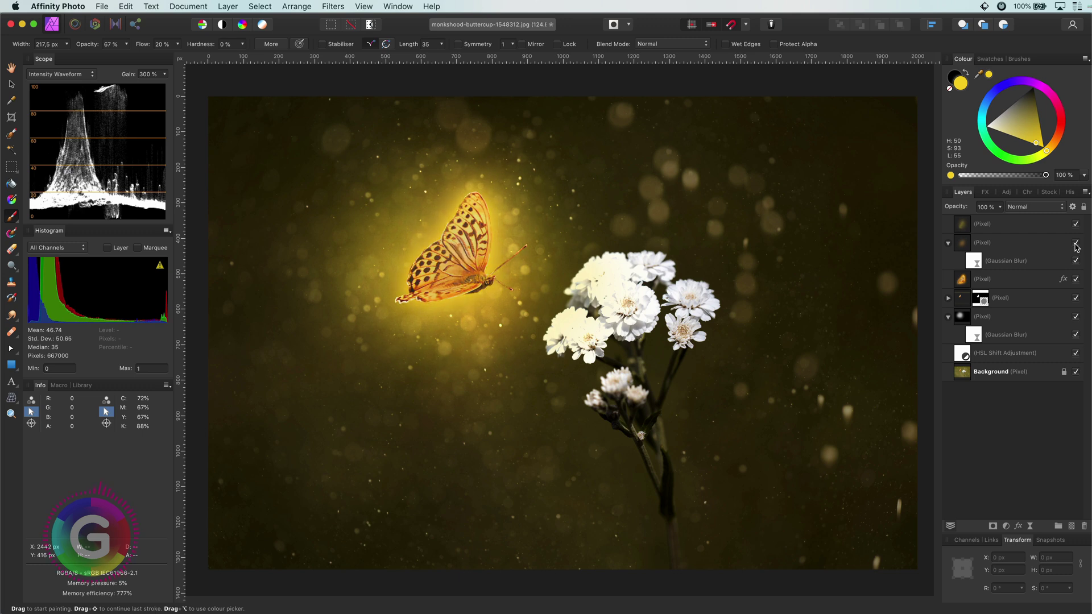
Step: Set the blurred butterfly copy to Screen blend mode, compare it on and off, then select the top painted layer
{"action": "left_click", "coordinate": [1032, 206]}
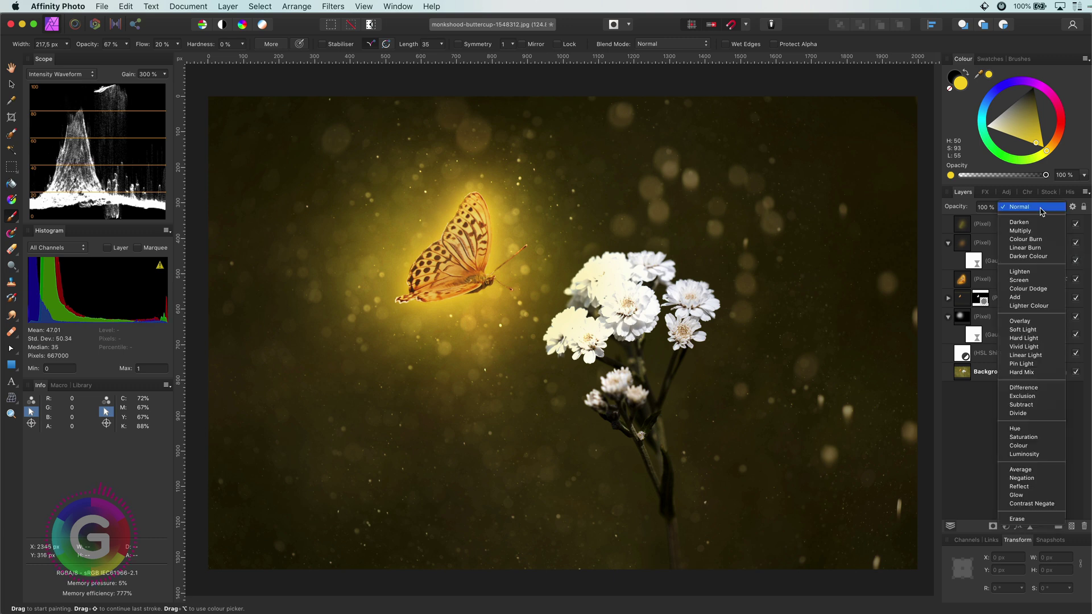
{"action": "left_click", "coordinate": [1032, 281]}
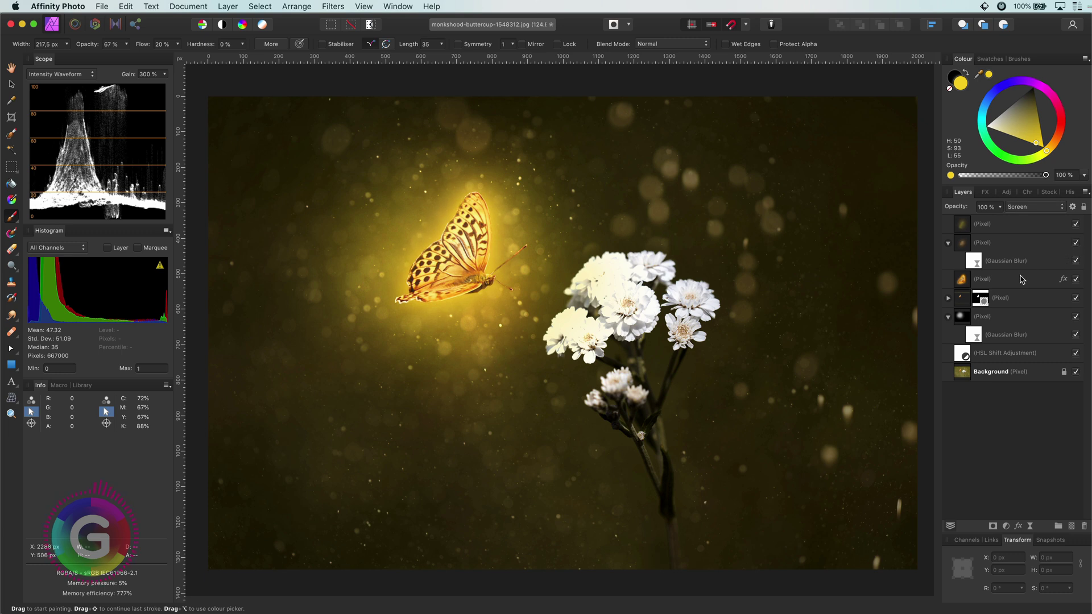
{"action": "left_click", "coordinate": [1020, 247]}
{"action": "left_click", "coordinate": [1075, 243]}
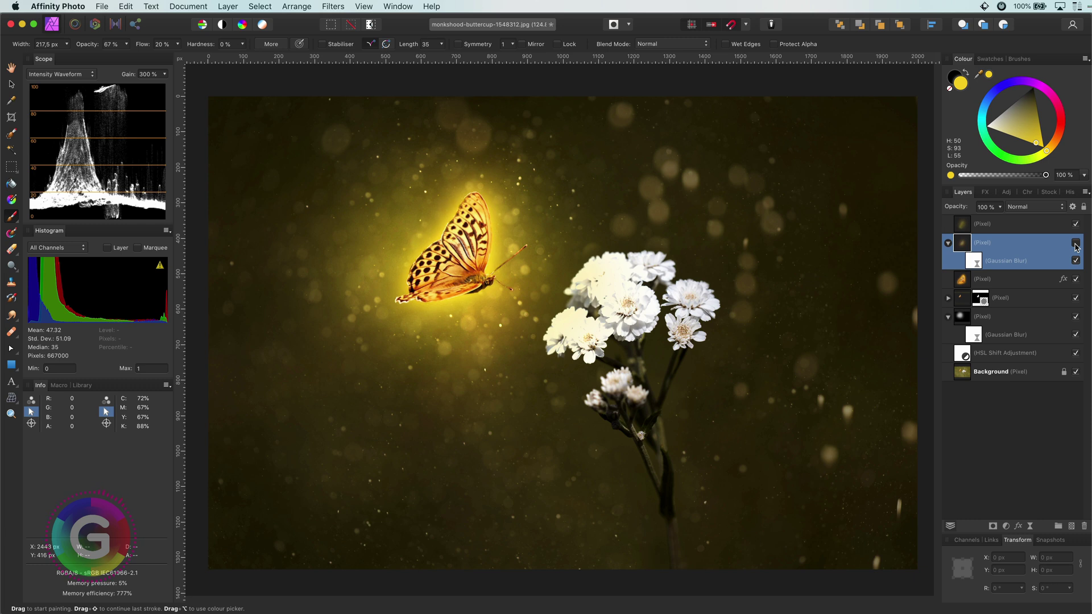
{"action": "left_click", "coordinate": [1075, 243]}
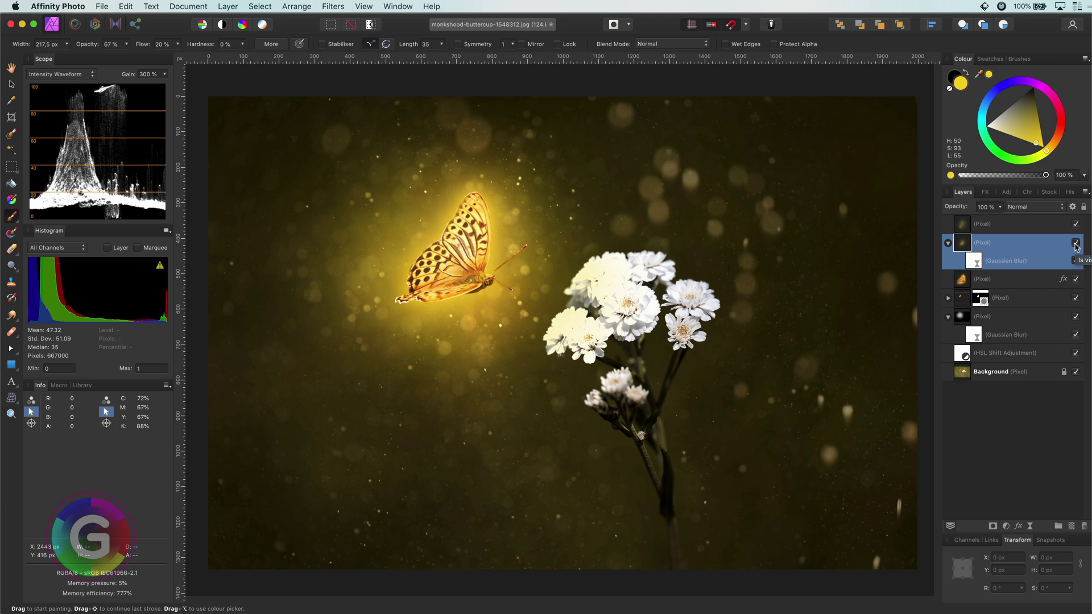
{"action": "left_click", "coordinate": [1024, 230]}
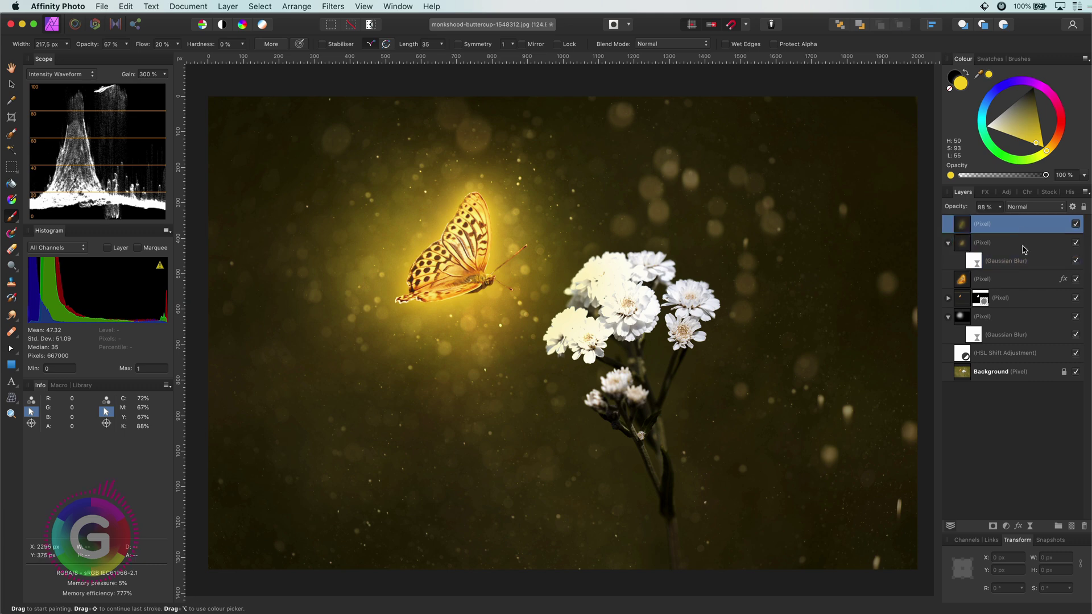
{"action": "left_click", "coordinate": [1023, 351], "text": "shift"}
{"action": "left_click", "coordinate": [1076, 224]}
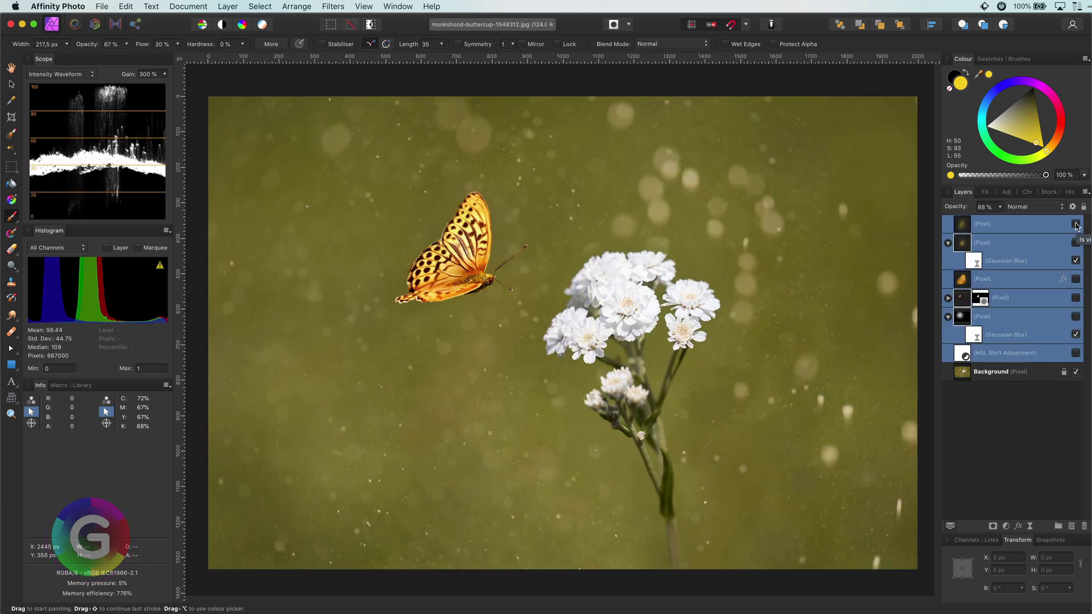
{"action": "left_click", "coordinate": [1075, 224]}
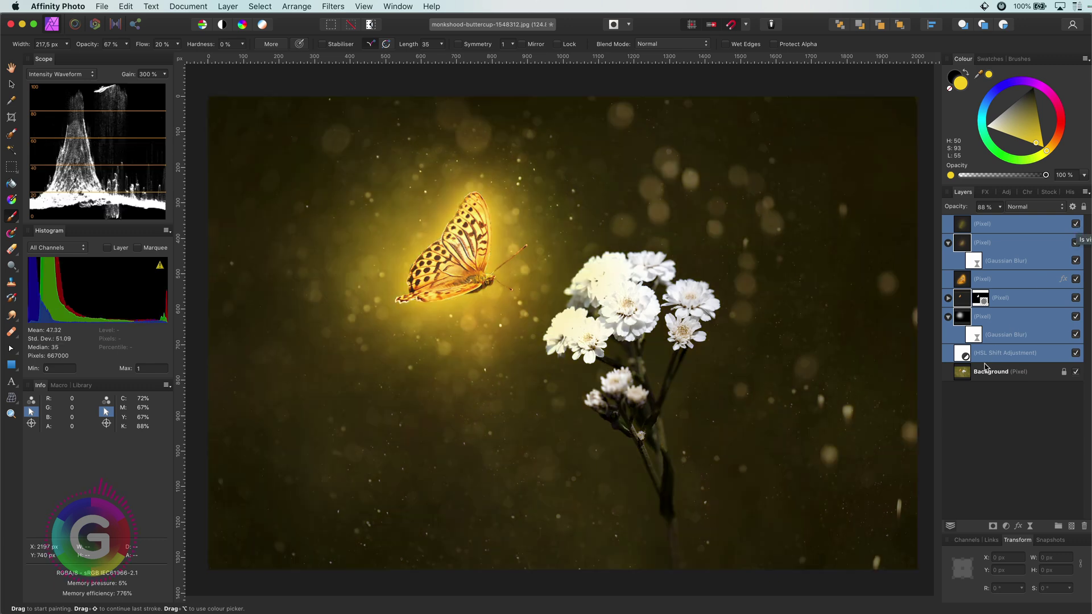
{"action": "left_click", "coordinate": [986, 319]}
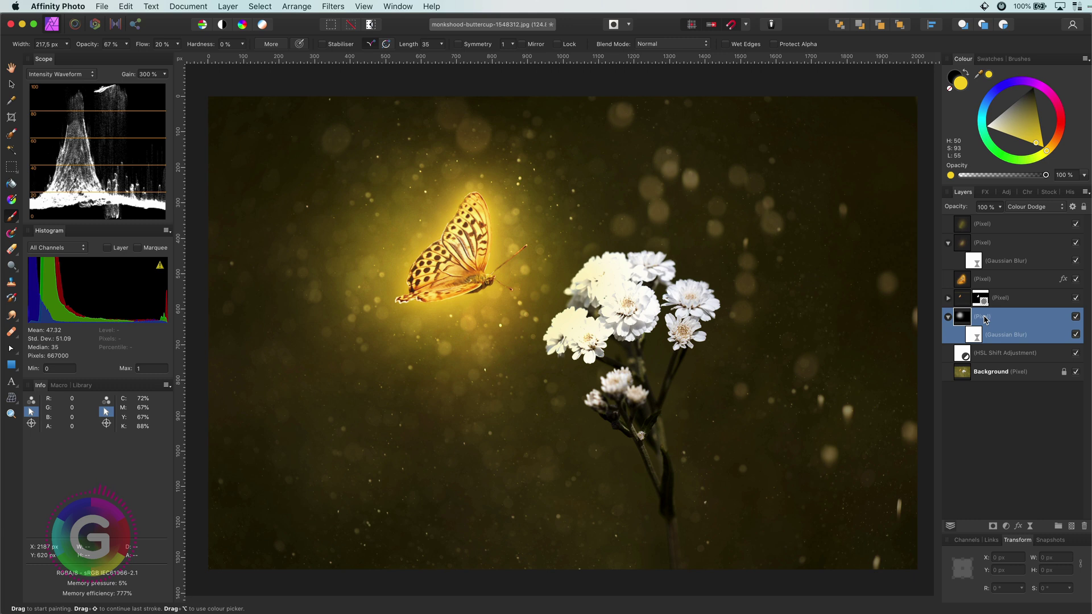